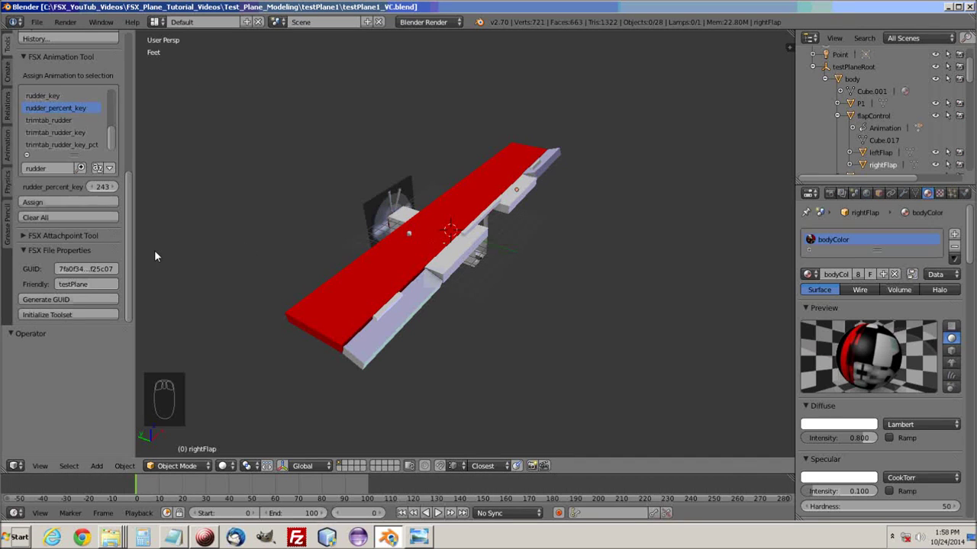
Step: Initialize the FSX toolset and apply the scale of all the plane's objects
drag(129, 241, 128, 264)
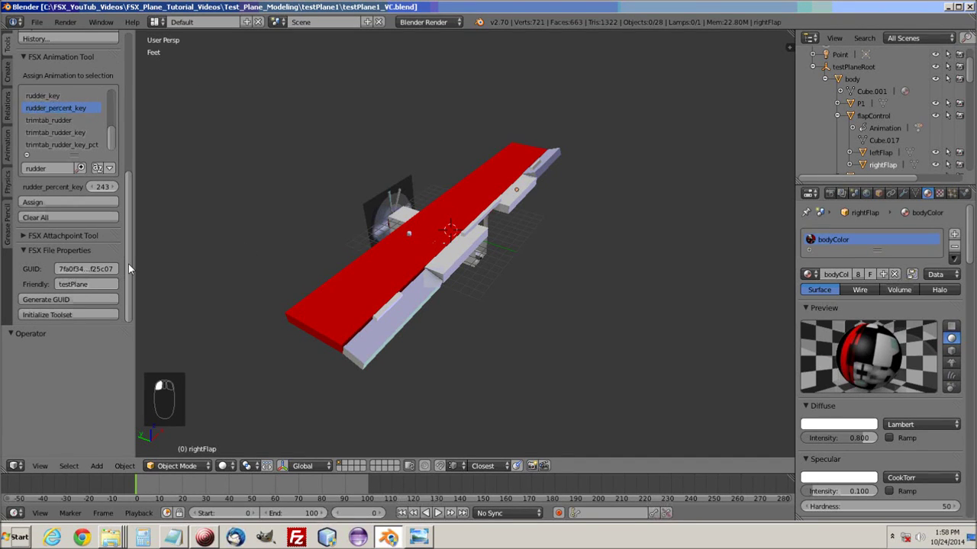
click(56, 315)
key(b)
drag(230, 74, 629, 382)
key(ctrl+a)
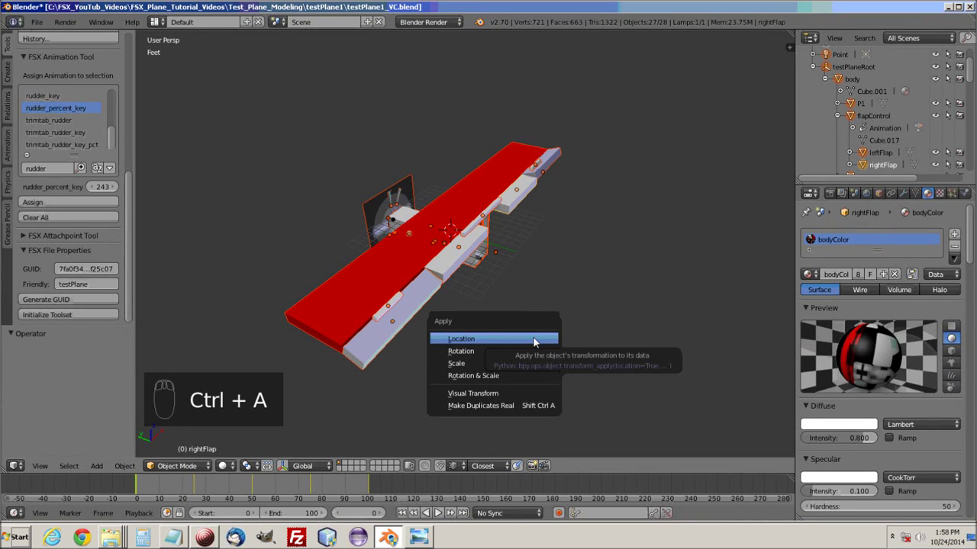
click(474, 364)
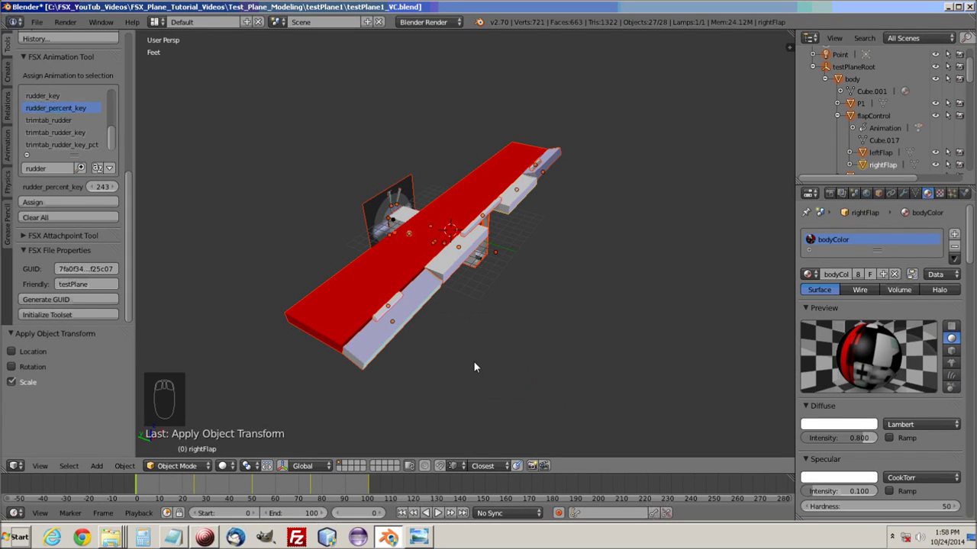
key(a)
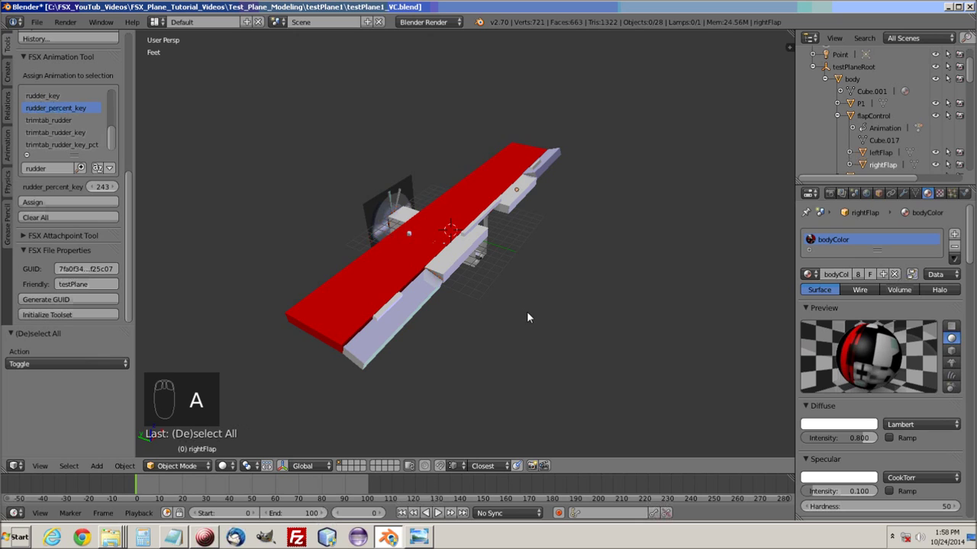
Step: Check the right flap's bodyColor material and examine the plane's body and cabin interior from outside and inside
mouse_move(527, 318)
mouse_down()
mouse_move(534, 330)
mouse_move(526, 321)
mouse_up()
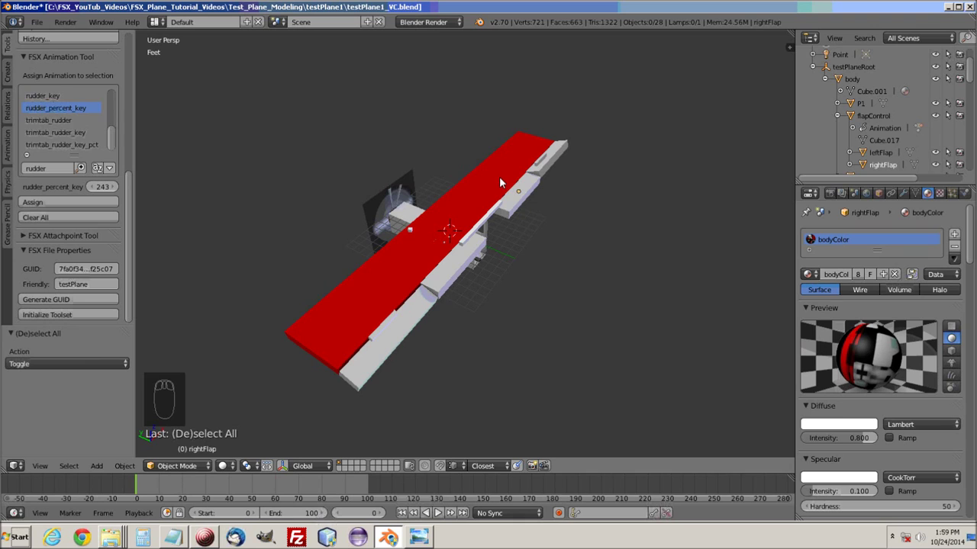
click(524, 203)
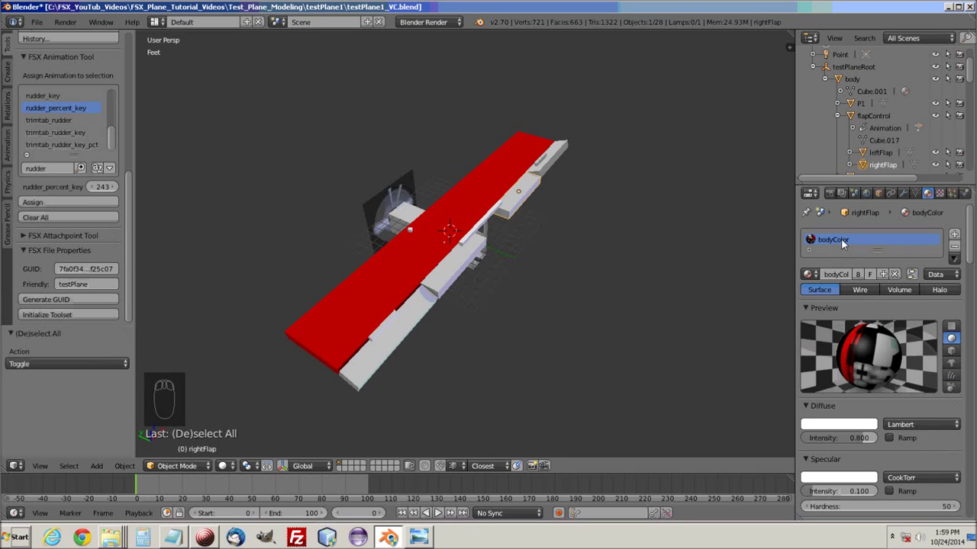
drag(434, 299, 562, 269)
scroll(483, 276, up, 5)
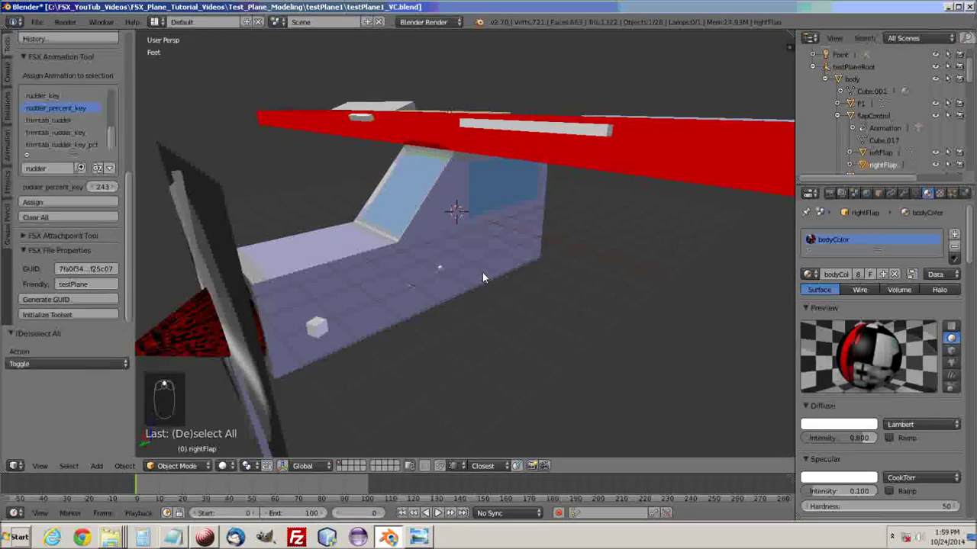
scroll(653, 274, up, 3)
scroll(654, 275, down, 3)
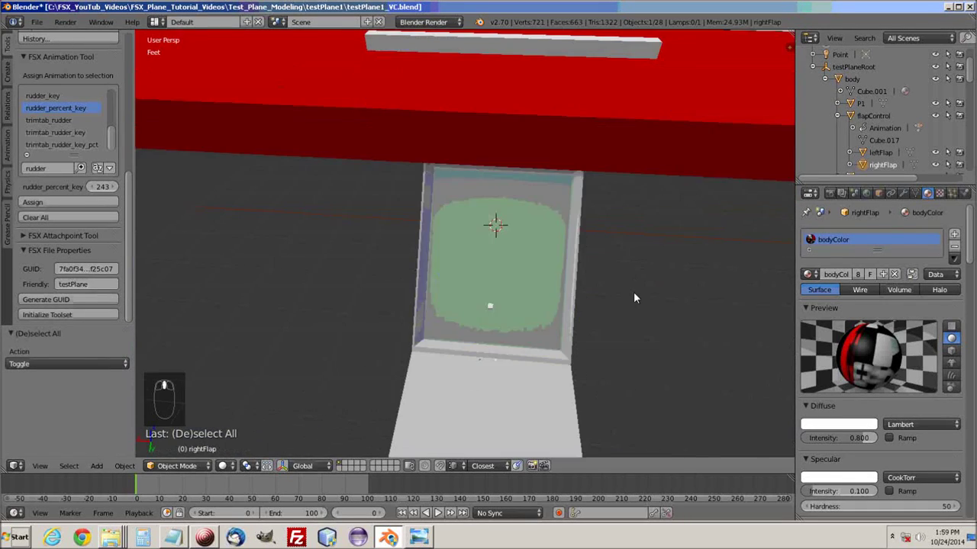
drag(634, 297, 563, 272)
scroll(562, 272, up, 5)
drag(581, 227, 593, 192)
drag(594, 138, 560, 433)
scroll(560, 432, up, 4)
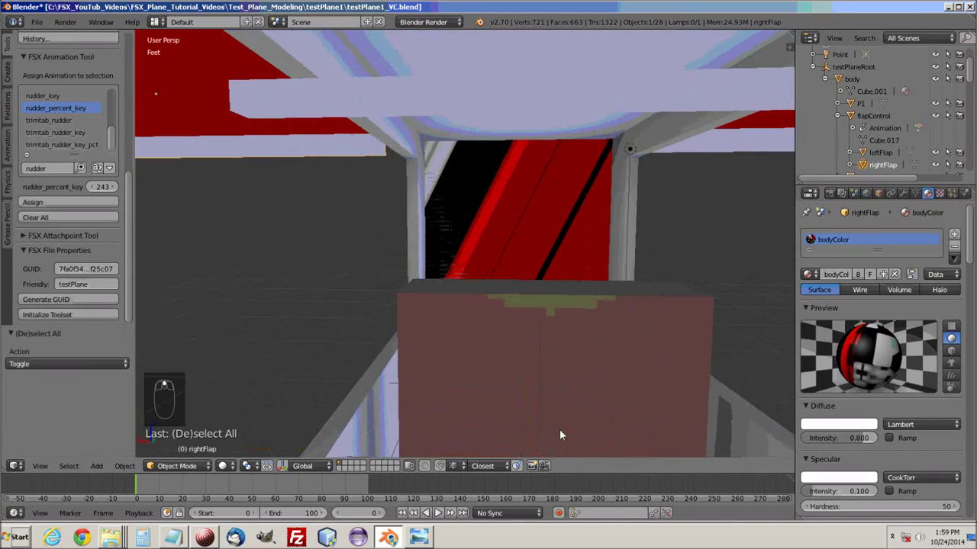
scroll(555, 436, down, 2)
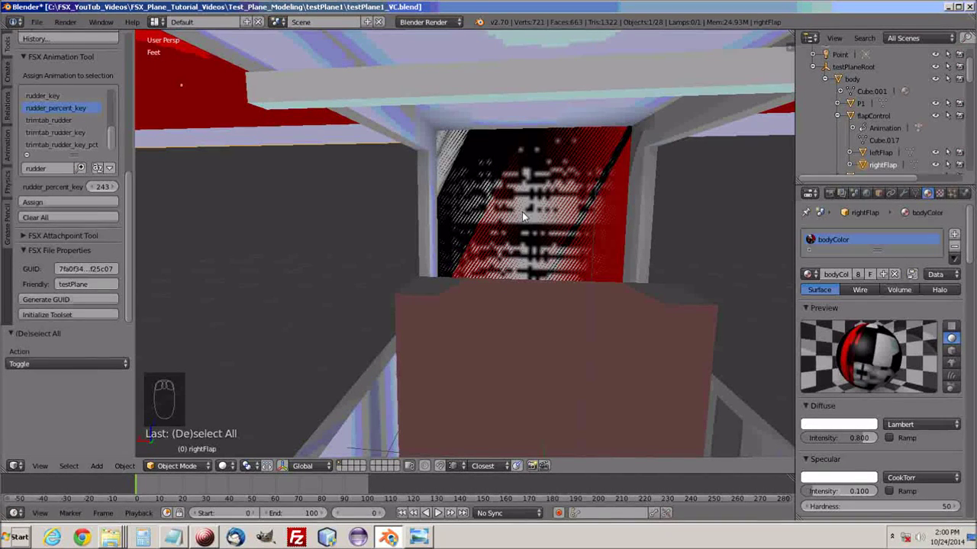
drag(564, 330, 764, 331)
drag(489, 264, 495, 266)
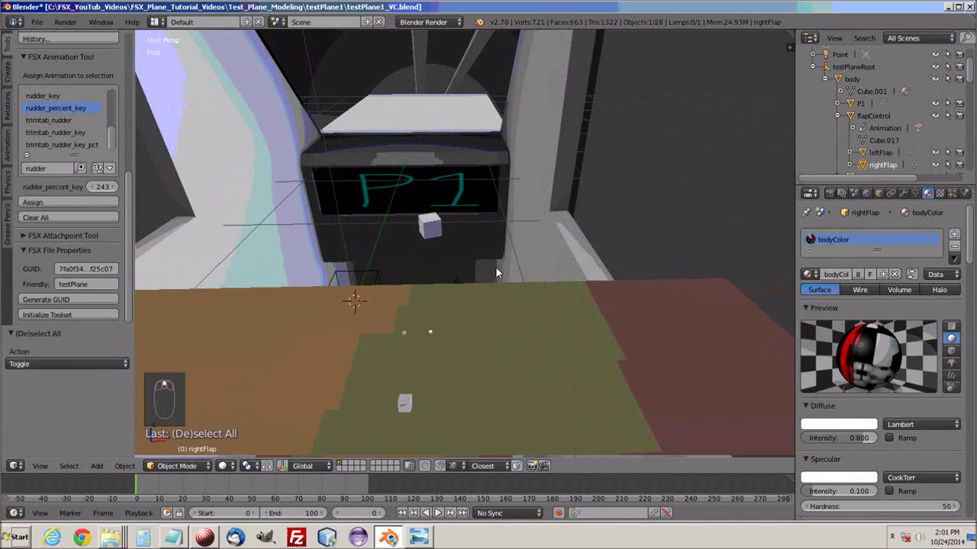
Step: Select the P1 instrument panel in the cockpit and inspect it up close along with its $P1Color material
right_click(403, 191)
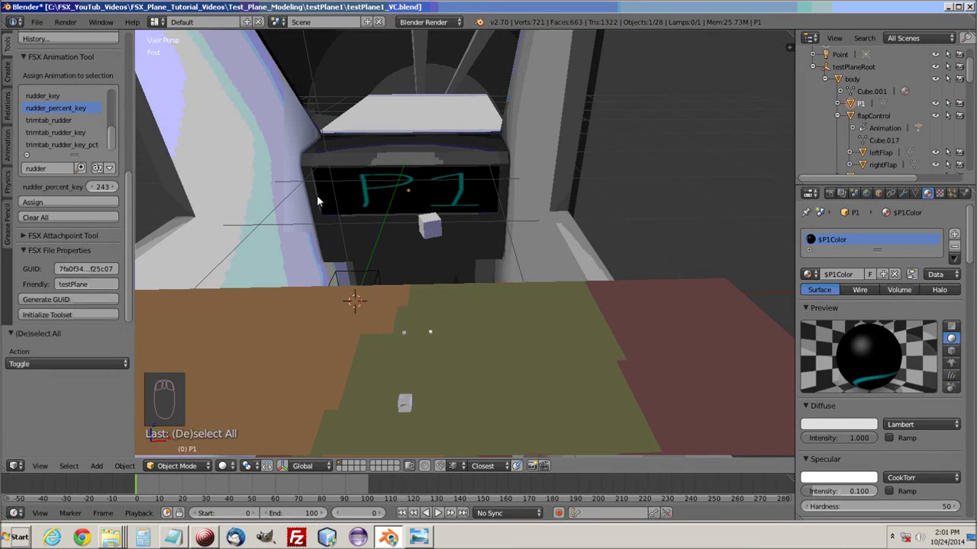
scroll(392, 202, up, 3)
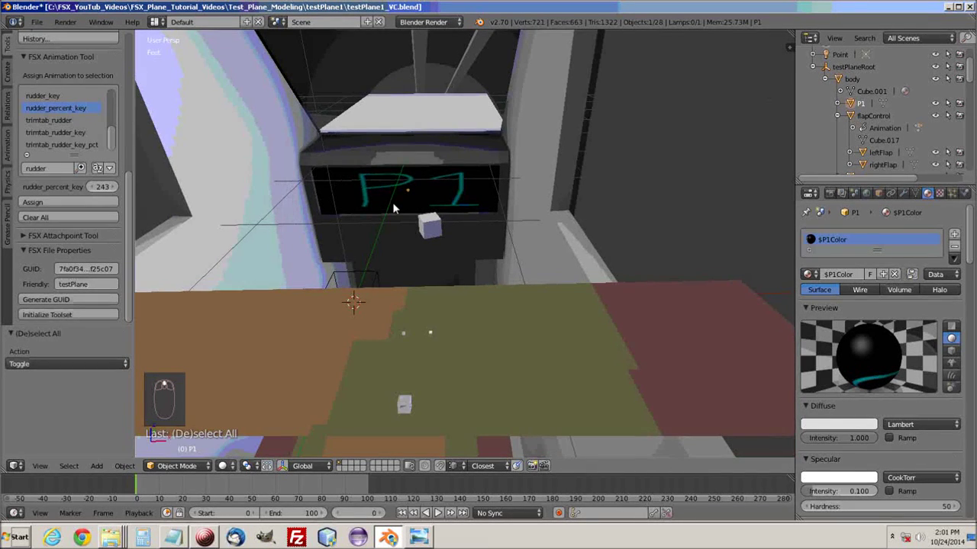
scroll(390, 218, down, 4)
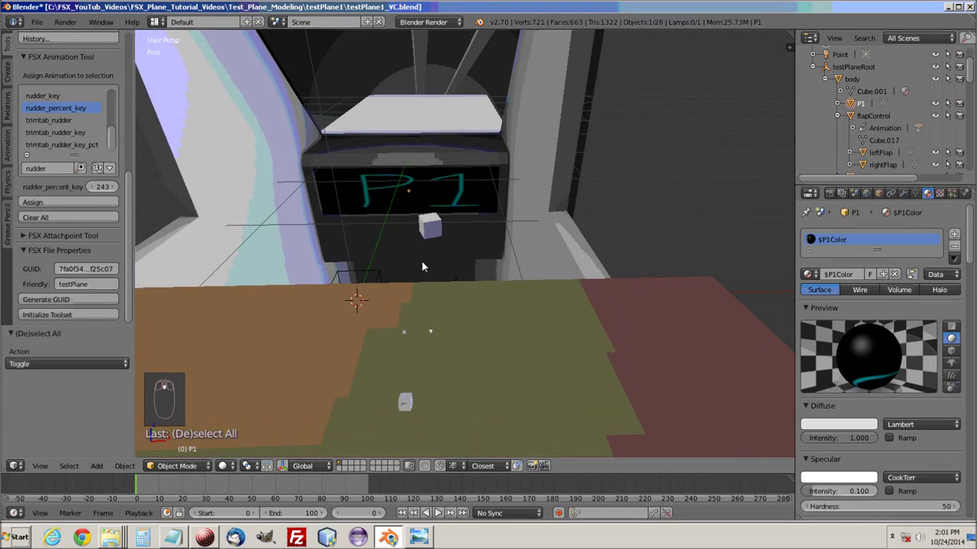
drag(421, 261, 540, 231)
drag(557, 248, 733, 259)
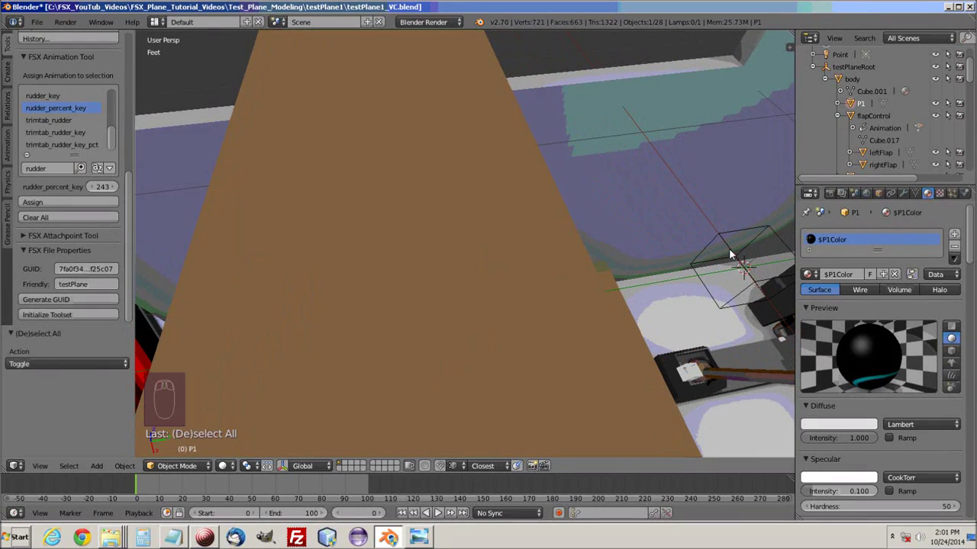
key(KP_Decimal)
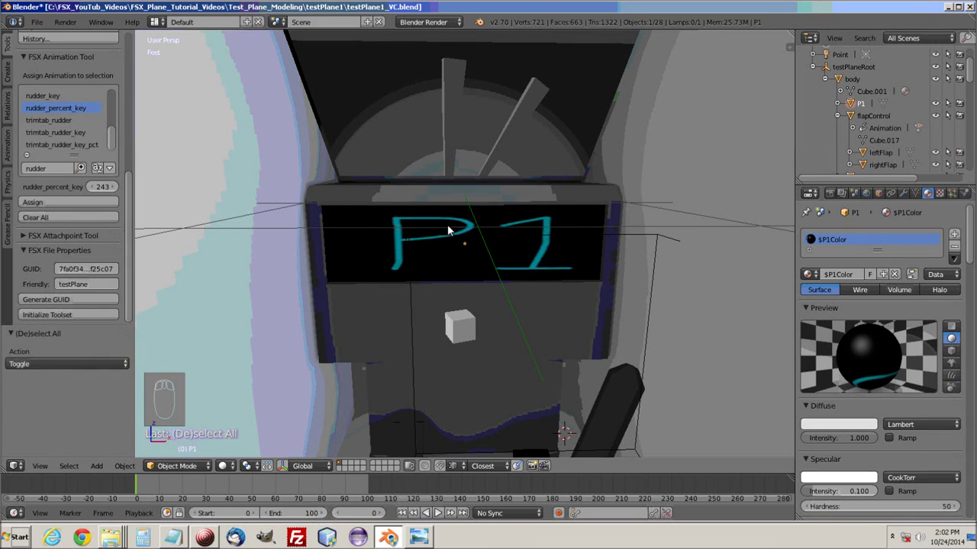
Step: Save the file and export the model for FSX as testPlane1_VC.x into the MDL folder with Export MDL enabled
click(37, 22)
click(52, 115)
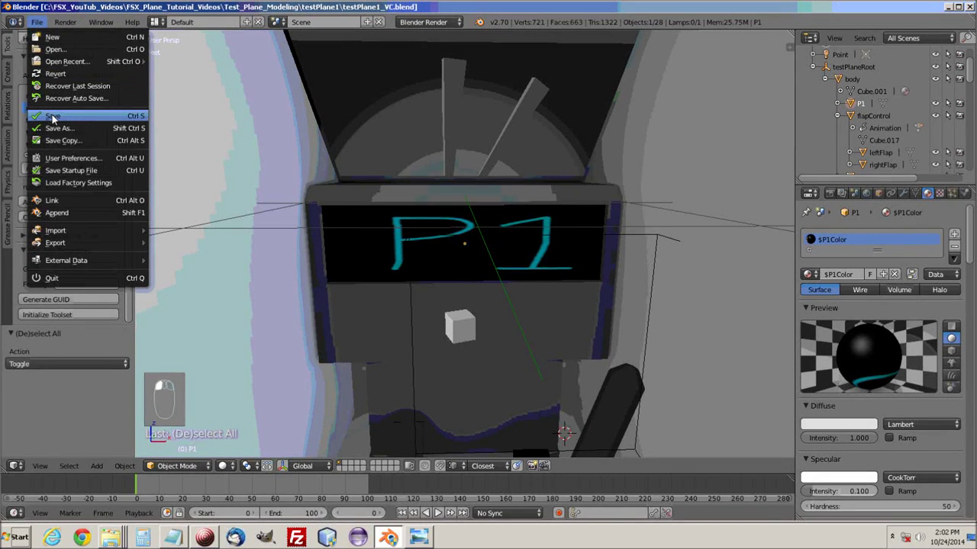
click(37, 22)
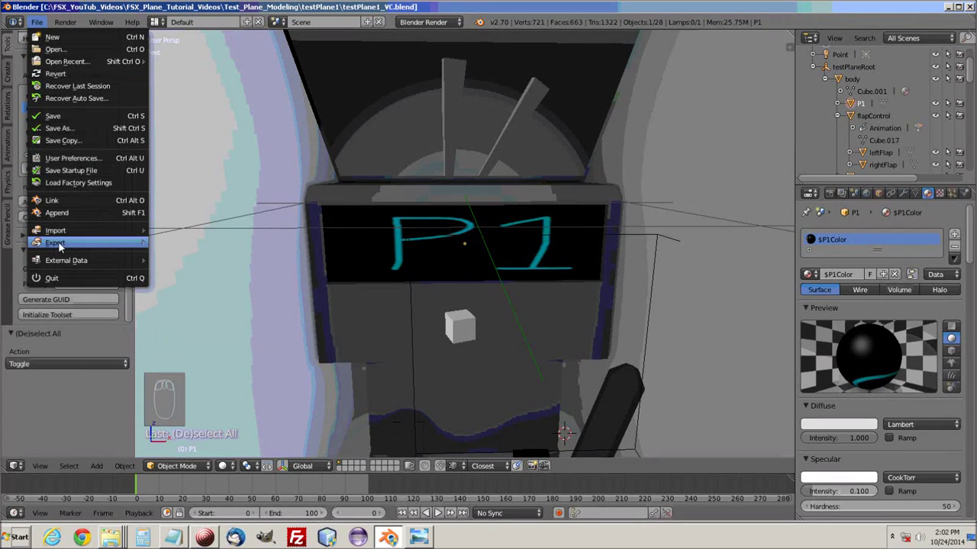
mouse_move(58, 242)
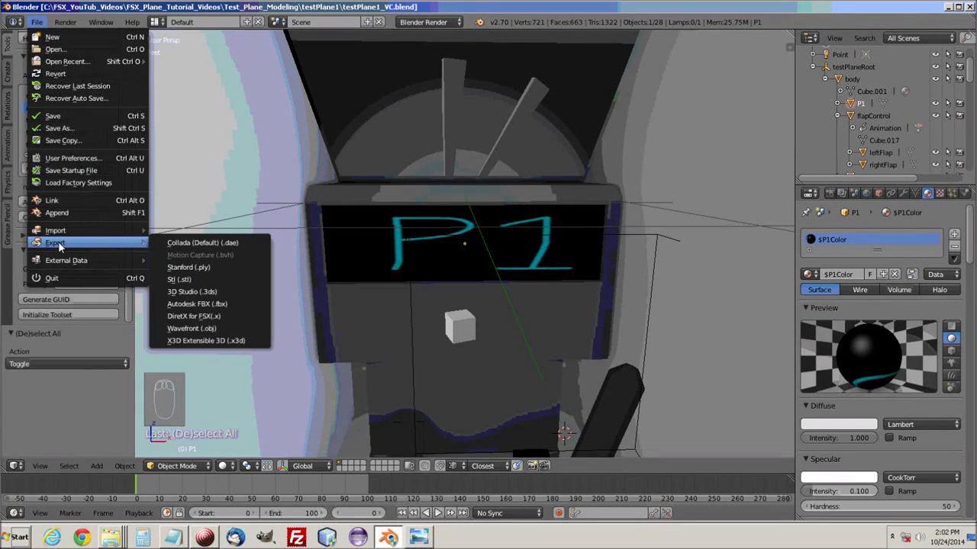
click(192, 319)
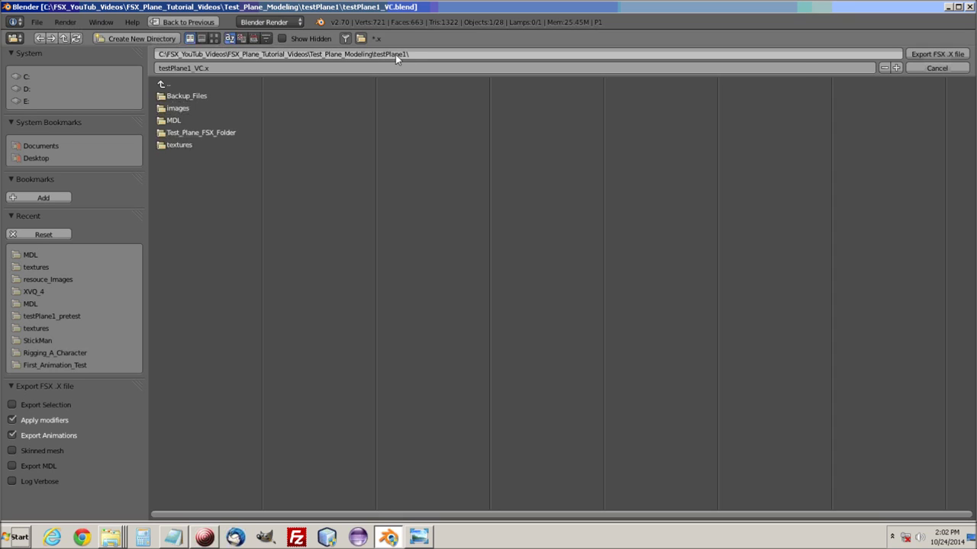
click(161, 122)
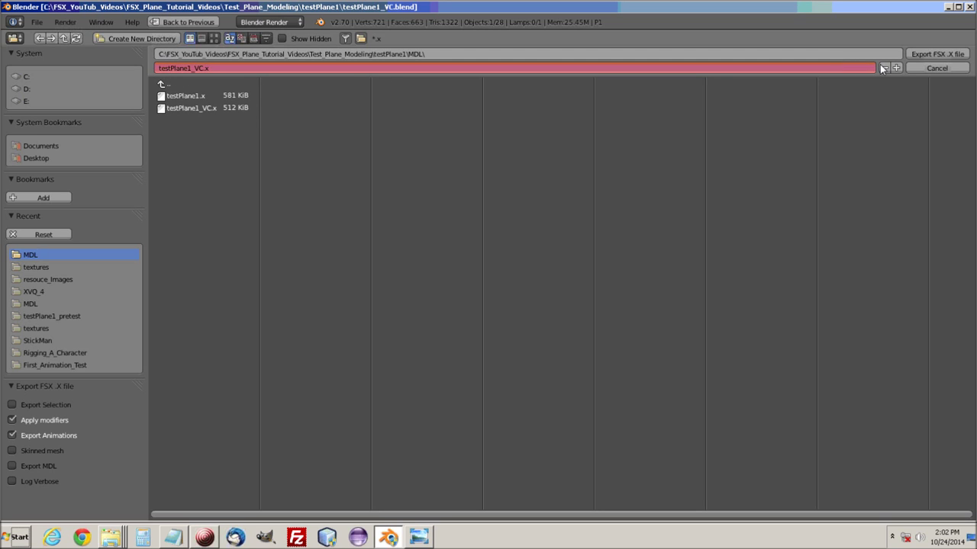
click(11, 467)
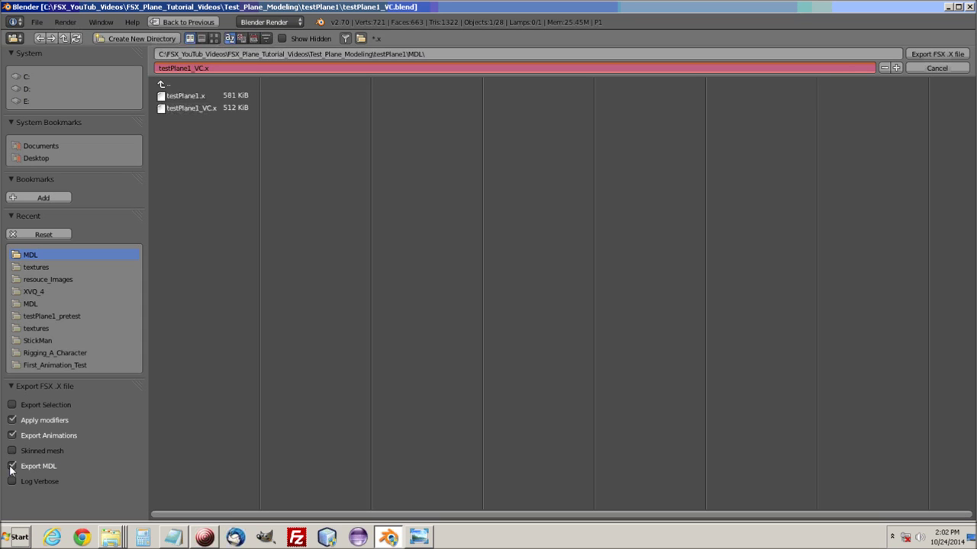
click(940, 55)
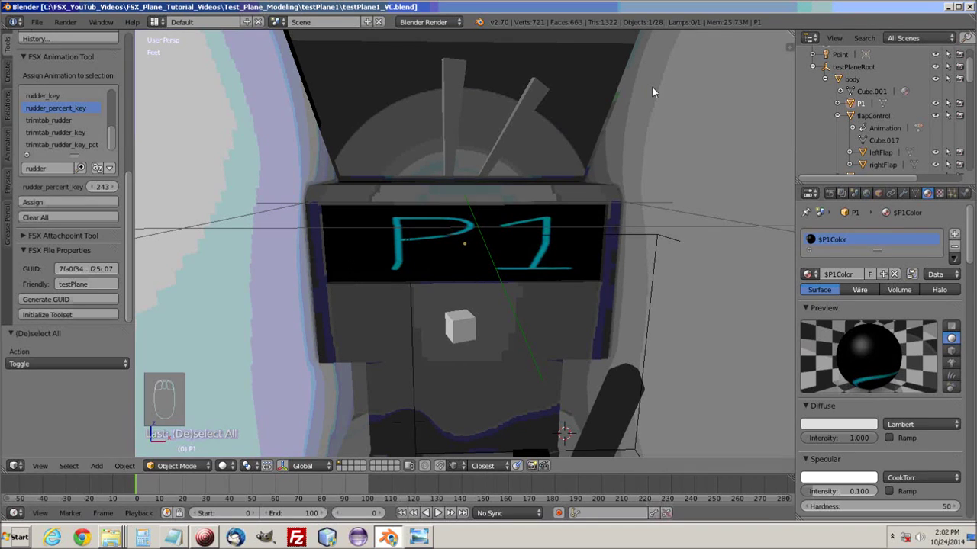
Step: Close Blender and select the exported testPlane1_VC.MDL in the testPlane1\MDL folder in Windows Explorer
click(968, 6)
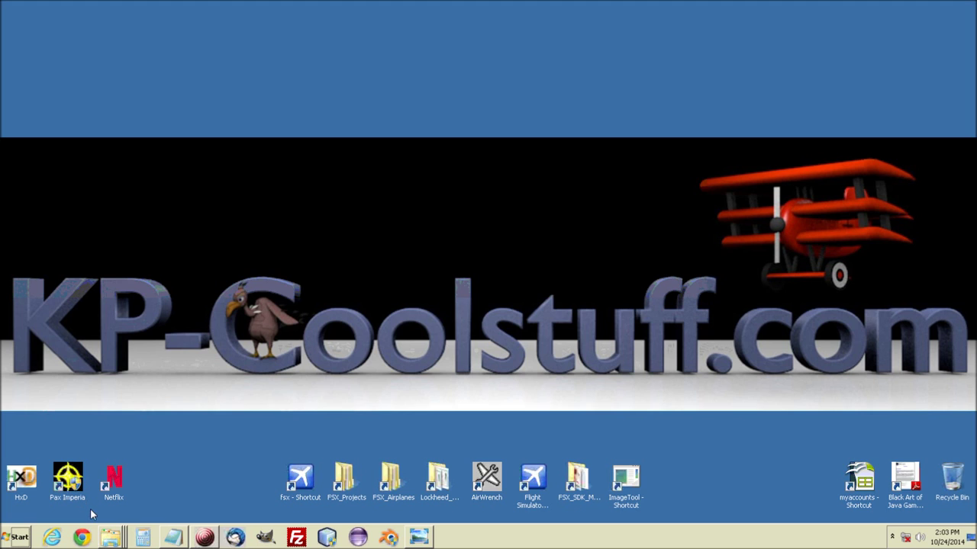
click(111, 537)
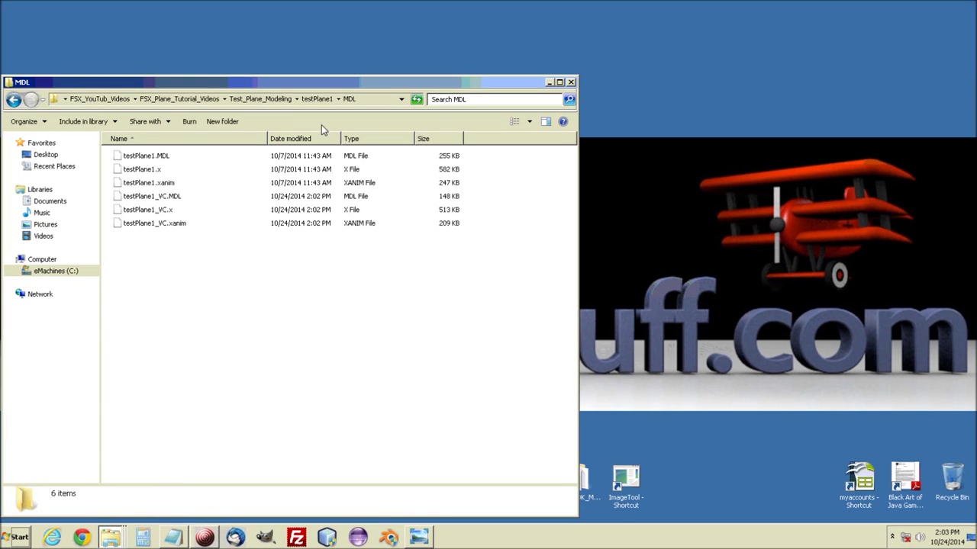
click(317, 99)
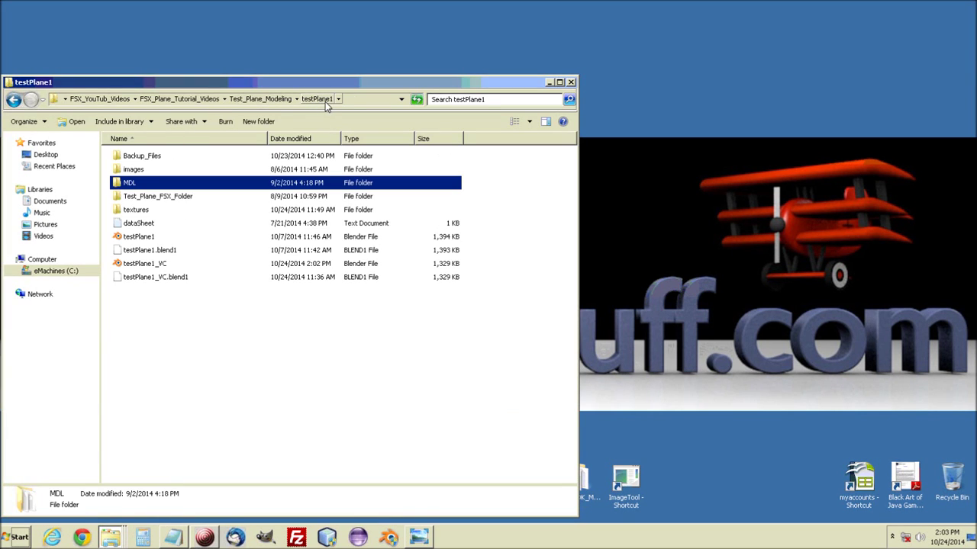
double_click(118, 187)
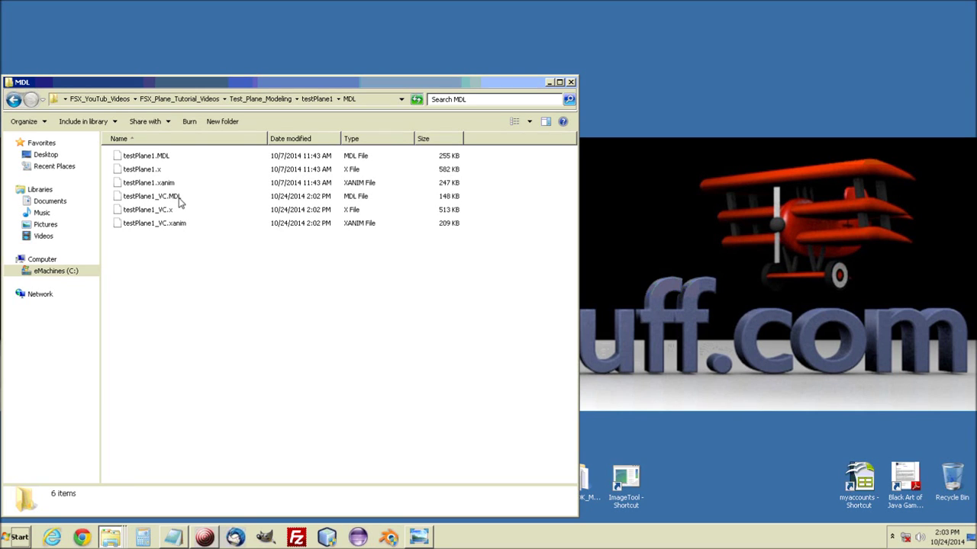
click(118, 198)
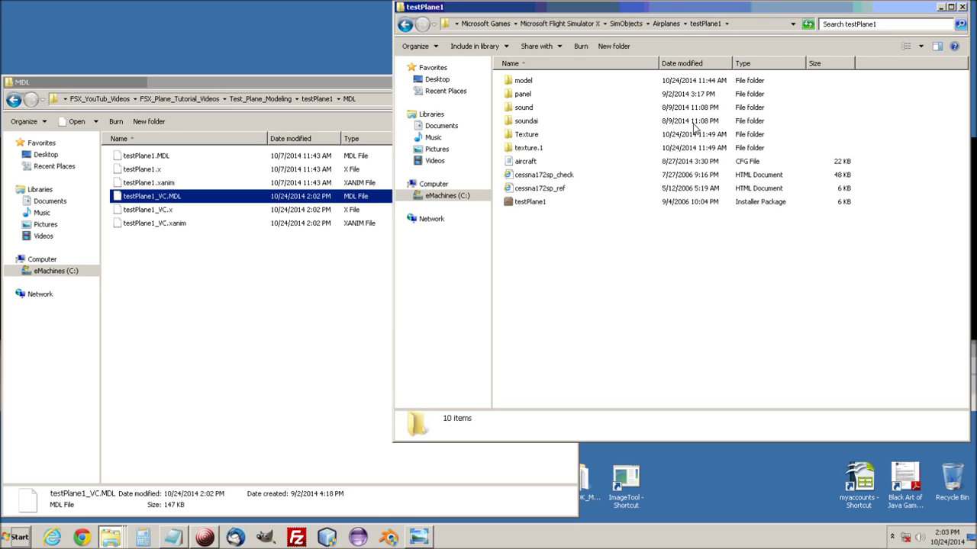
Step: Check testPlane1_VC.MDL in the model folder of the simulator's testPlane1 airplane, and minimize both folder windows
double_click(511, 81)
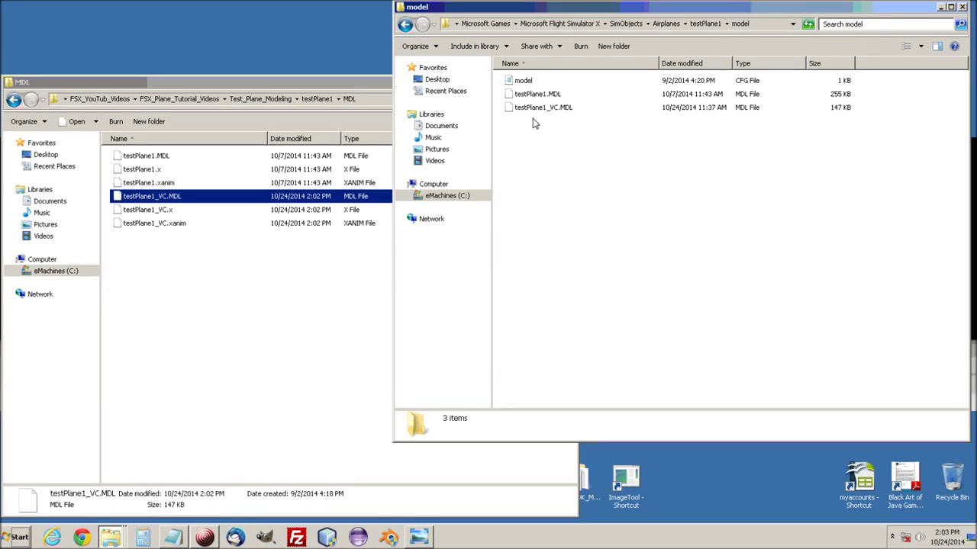
click(510, 109)
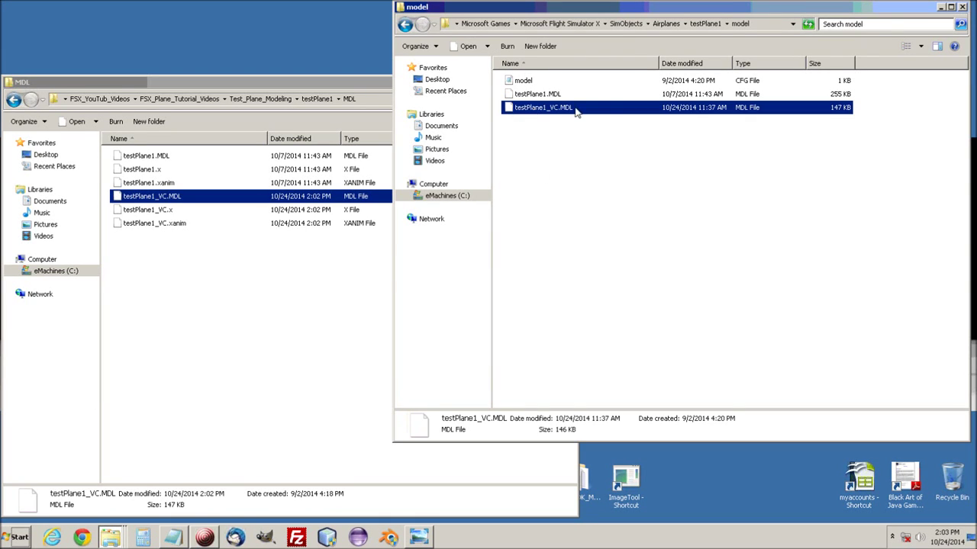
click(593, 160)
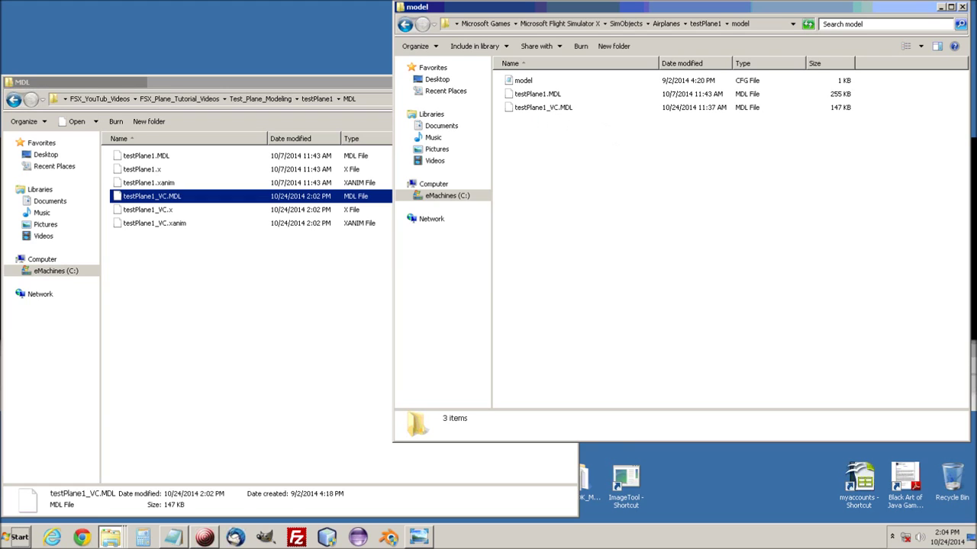
click(942, 7)
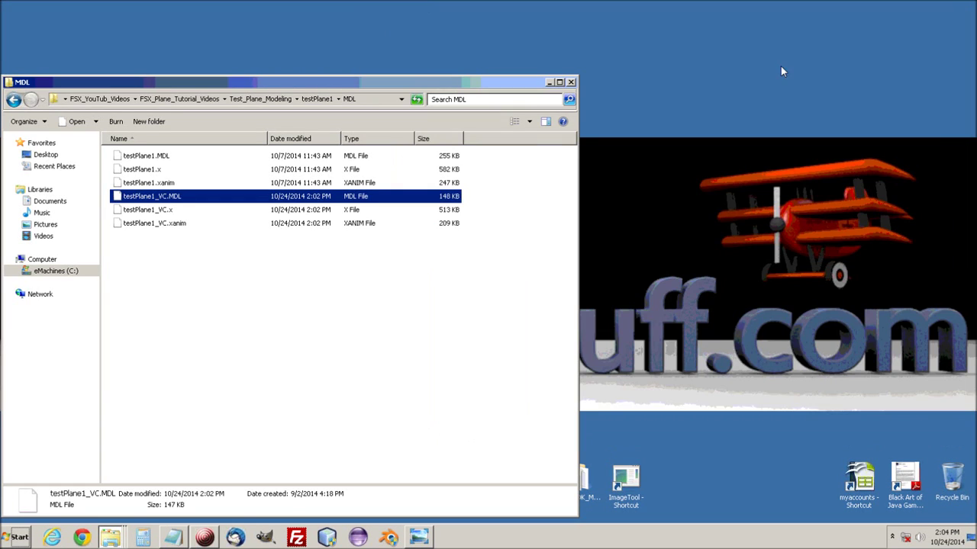
click(548, 83)
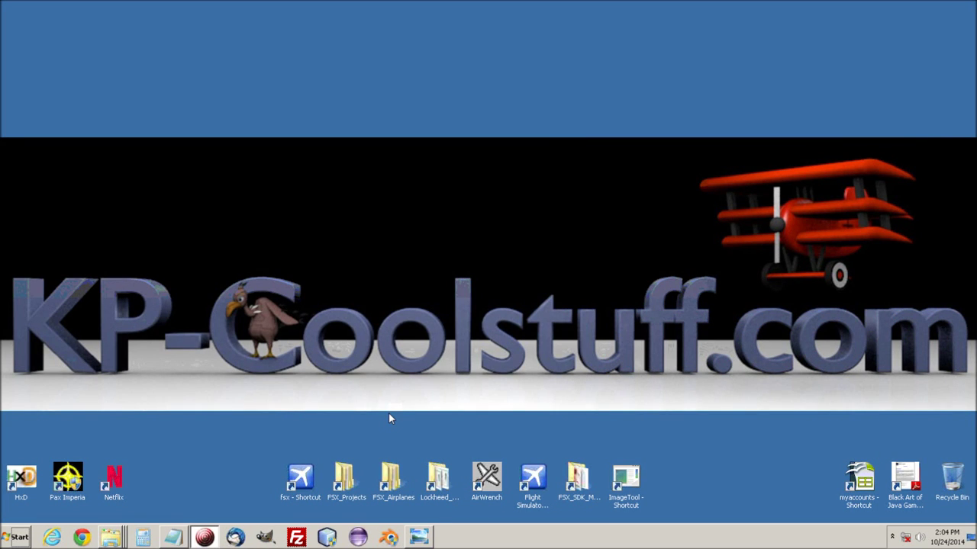
Step: Restore the simulator's testPlane1 folder window and check the $P1 bitmap and $P1.dds in its panel folder
click(109, 537)
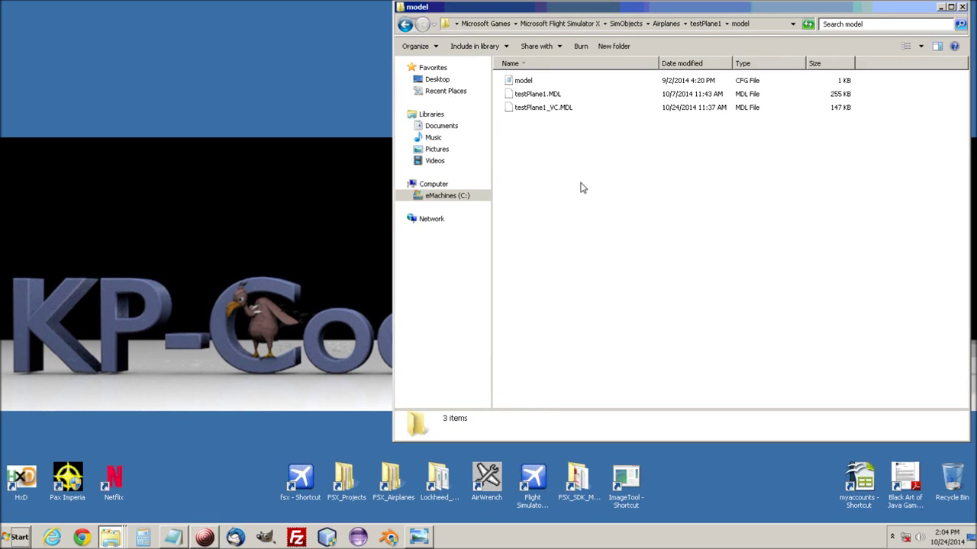
click(706, 25)
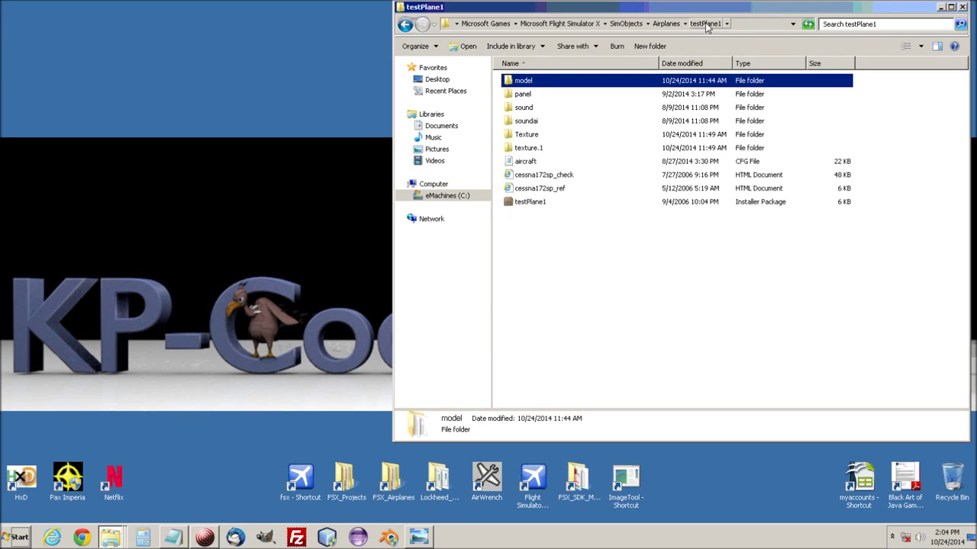
double_click(509, 95)
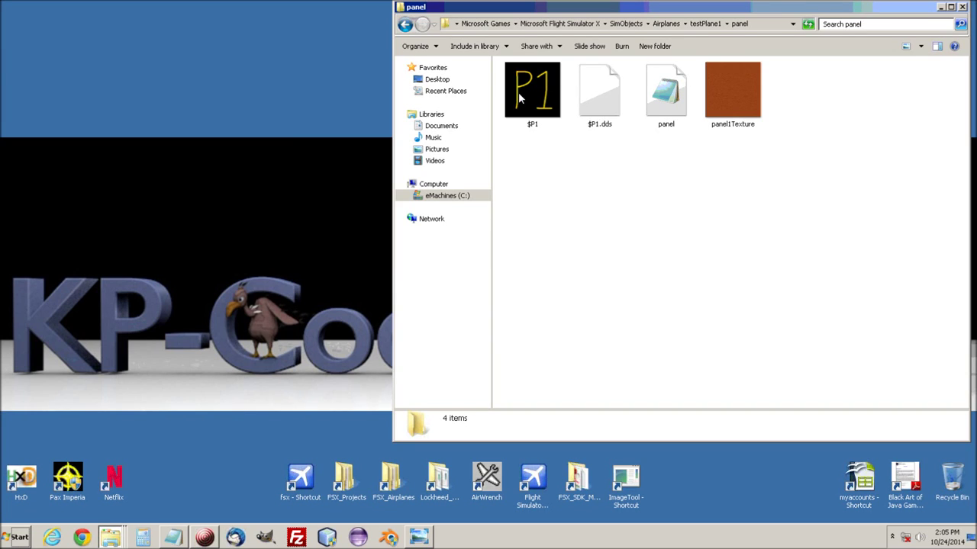
click(599, 92)
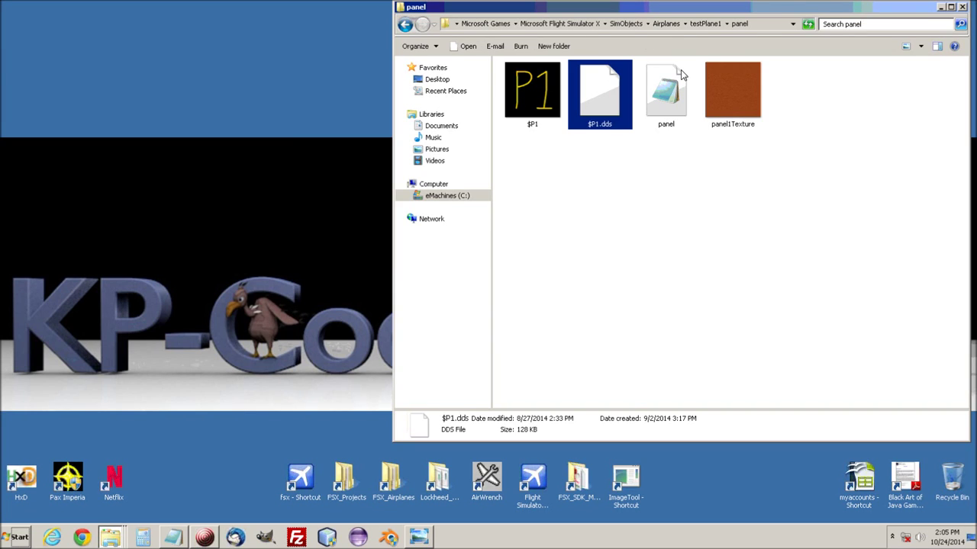
Step: Check the Texture and texture.1 folders of testPlane1 for copies of the $P1 texture files
click(702, 25)
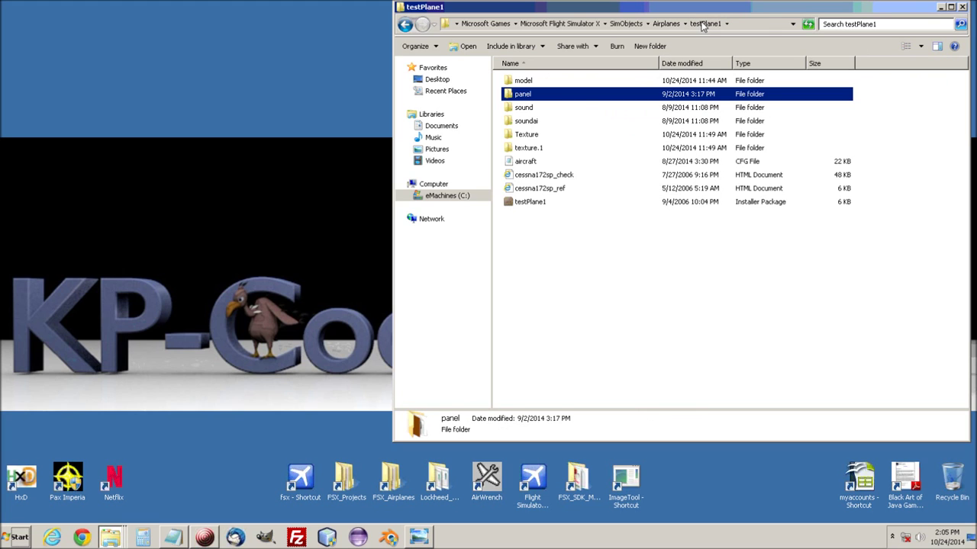
click(510, 136)
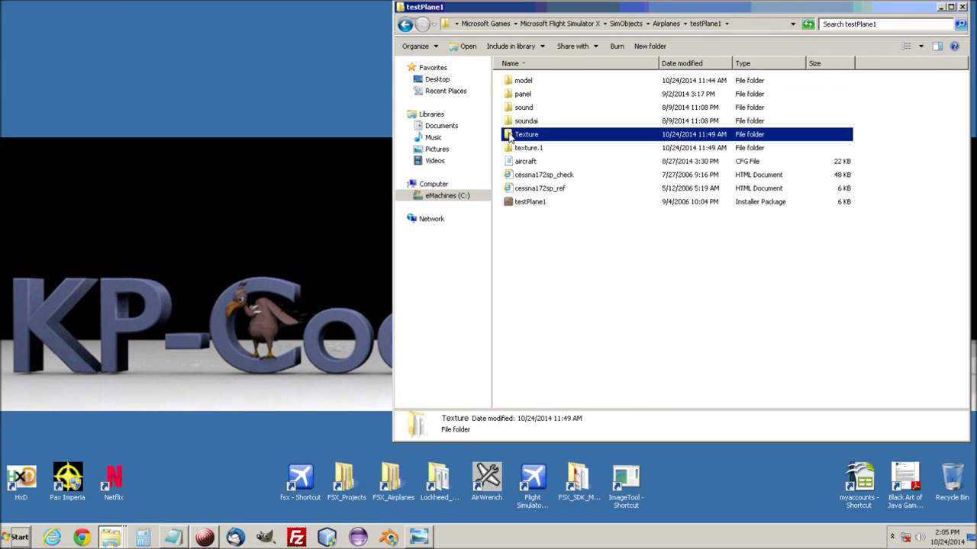
double_click(510, 136)
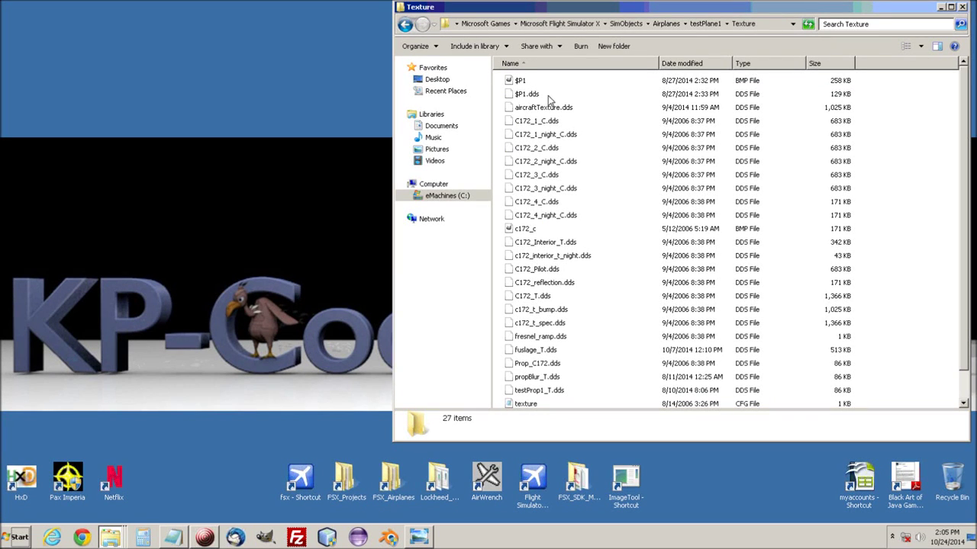
click(708, 25)
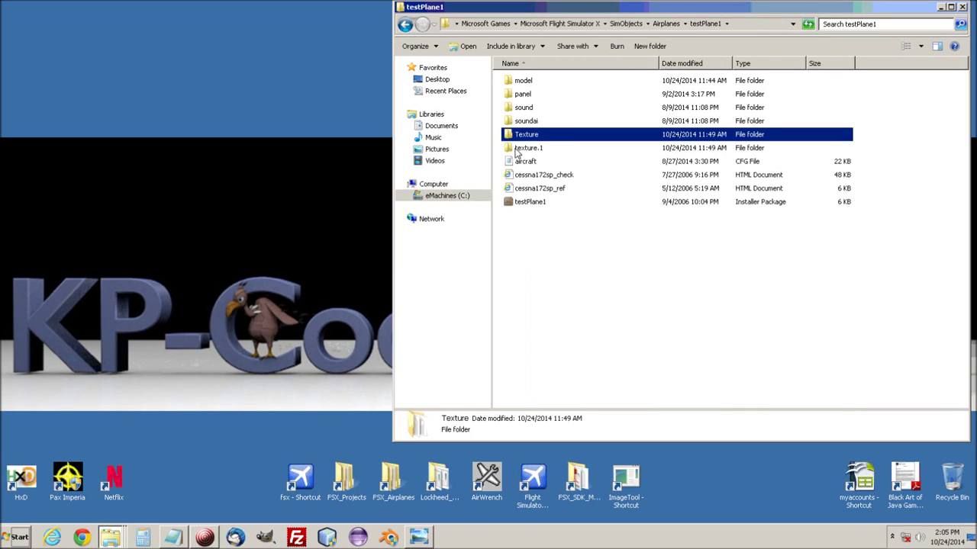
double_click(517, 149)
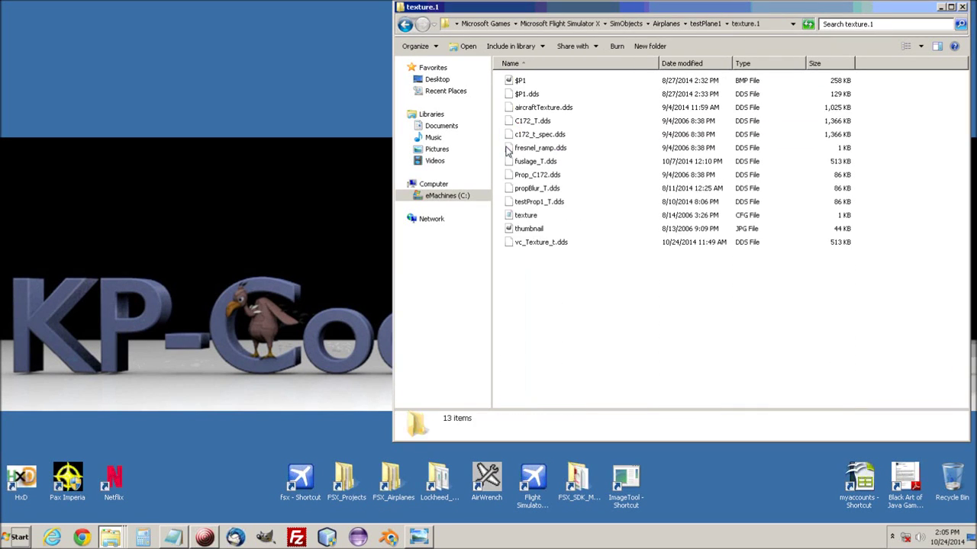
Step: Open the panel configuration file from testPlane1's panel folder in Notepad
click(708, 24)
double_click(510, 95)
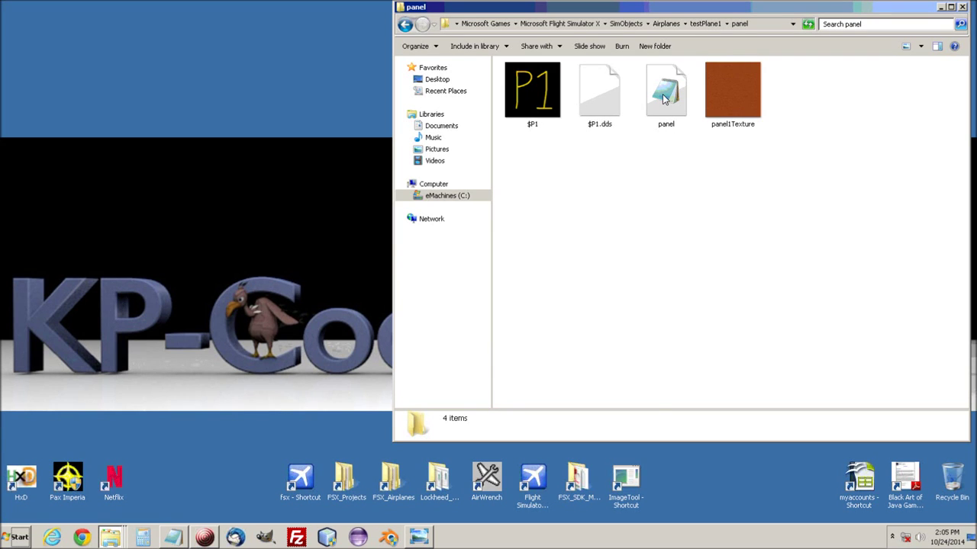
double_click(665, 99)
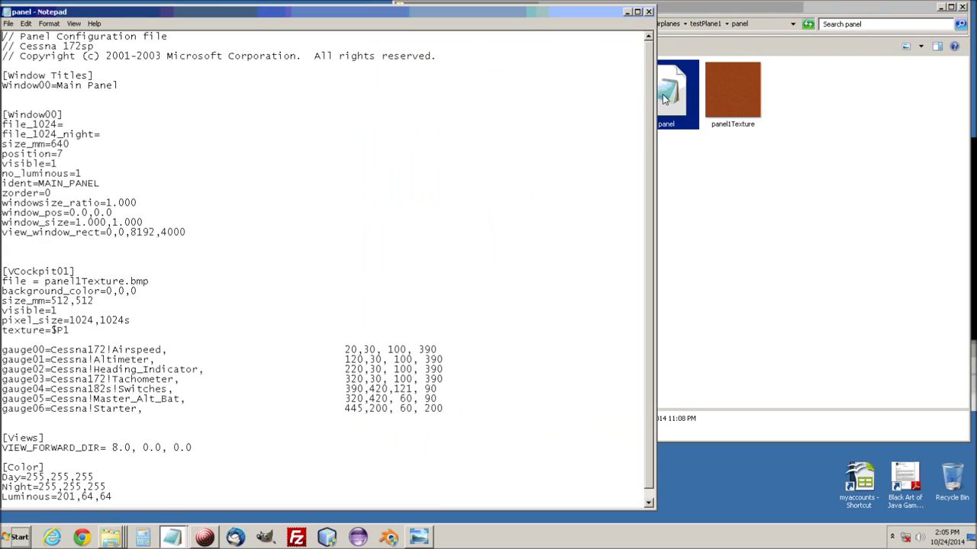
Step: Open the default C172 airplane's panel configuration file and move its window away from the testPlane1 configuration
click(760, 10)
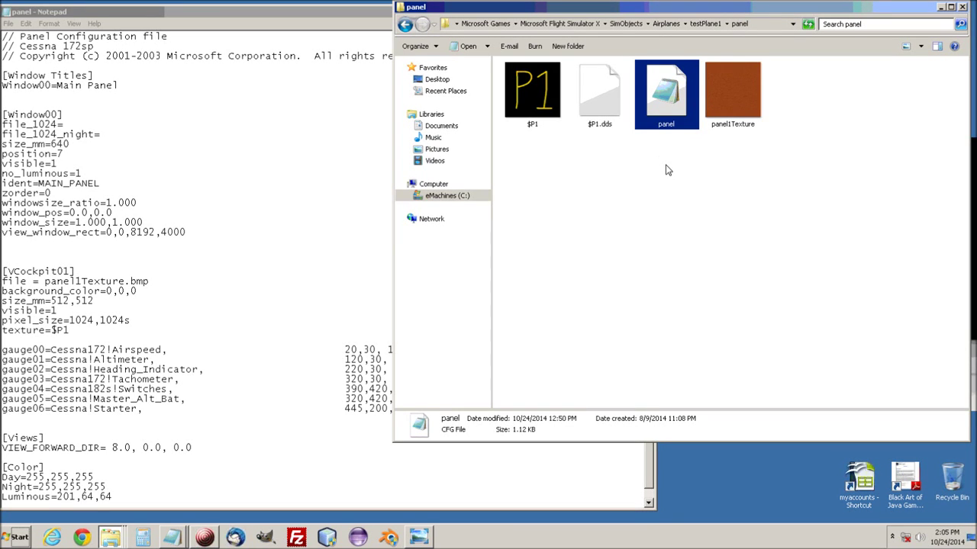
click(665, 23)
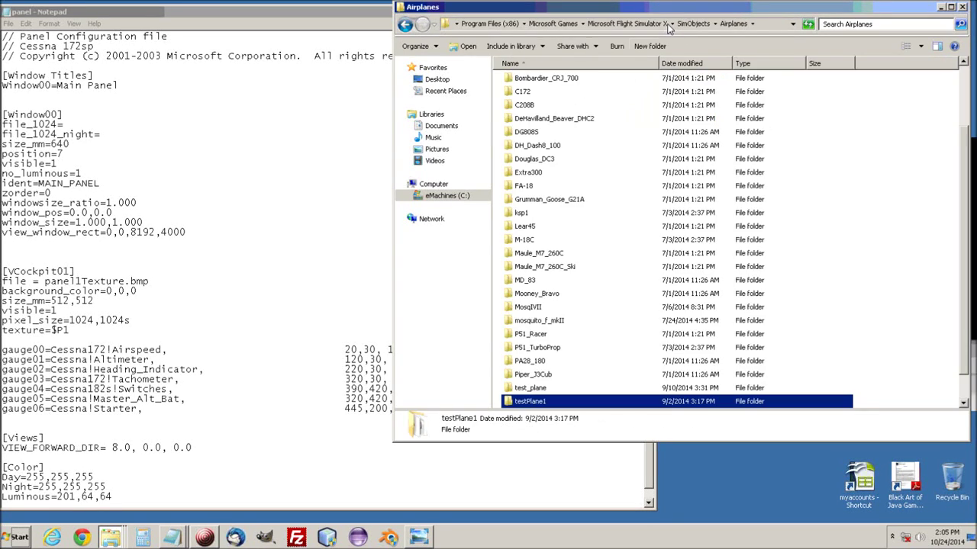
double_click(512, 92)
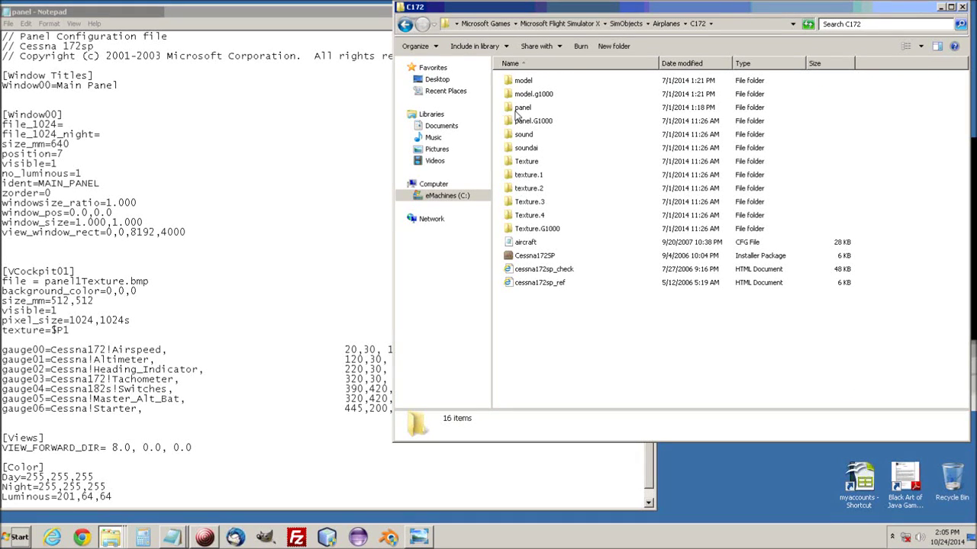
double_click(513, 108)
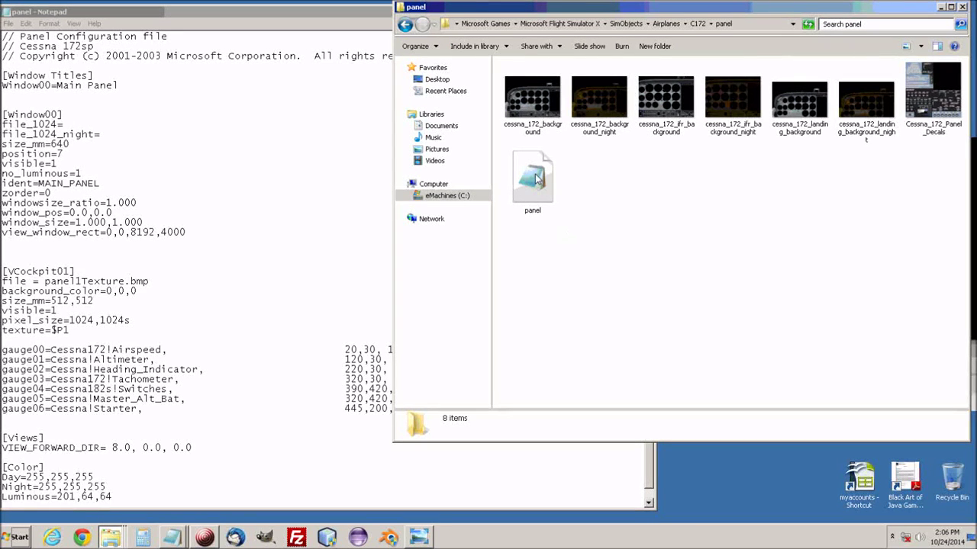
click(530, 181)
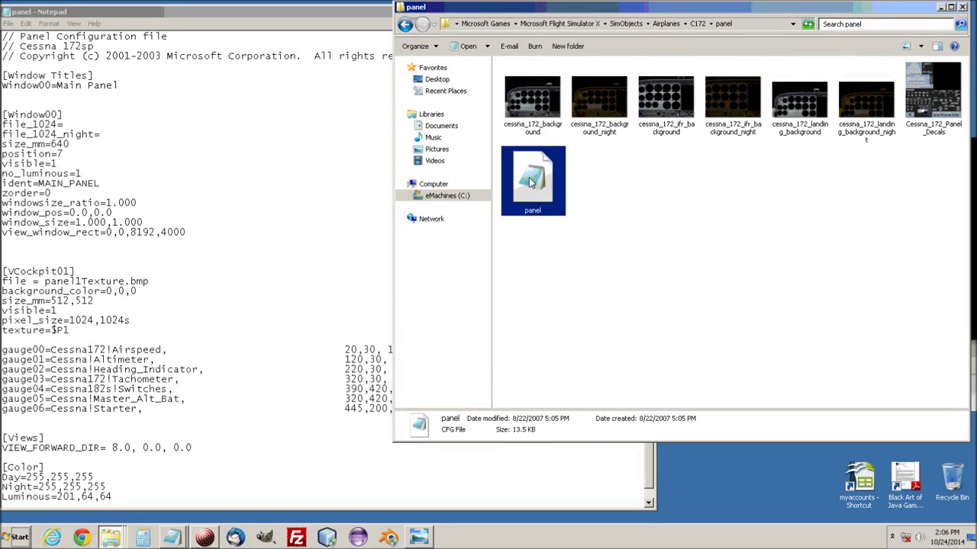
double_click(530, 182)
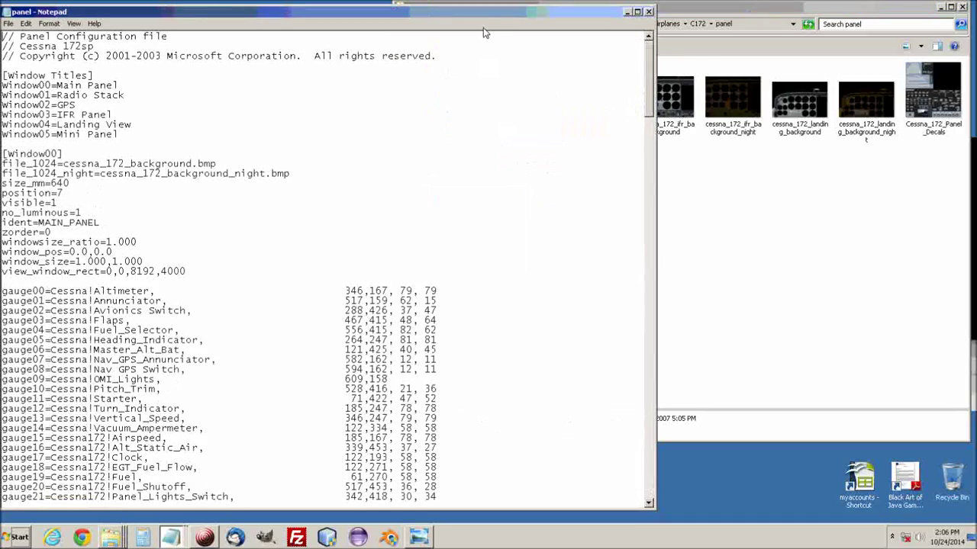
drag(481, 13, 786, 36)
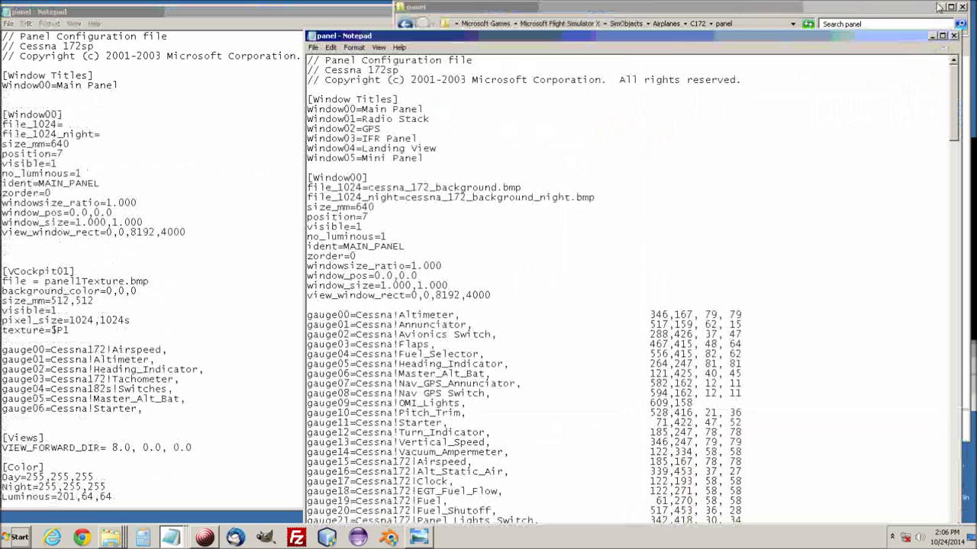
Step: Return the folder window from the C172 panel folder to the panel folder of testPlane1
click(921, 12)
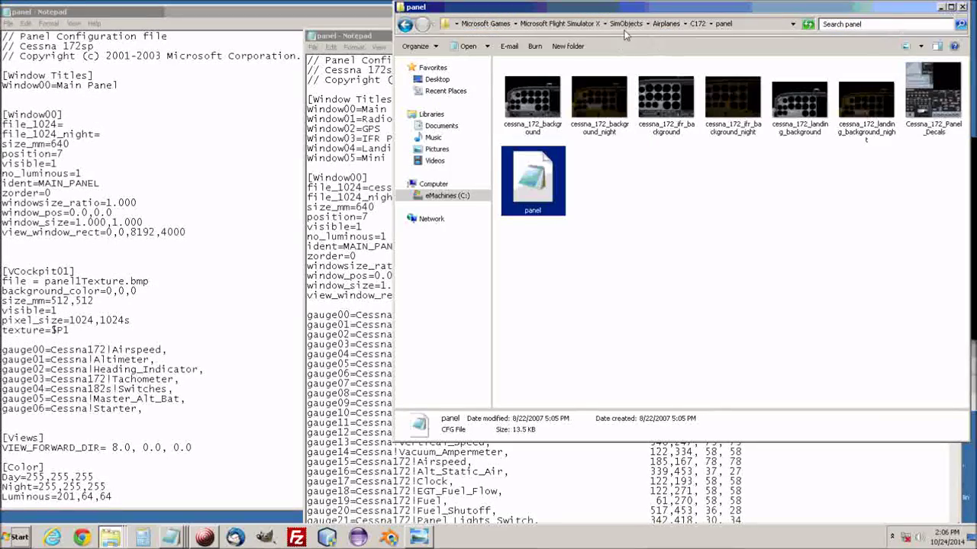
click(665, 25)
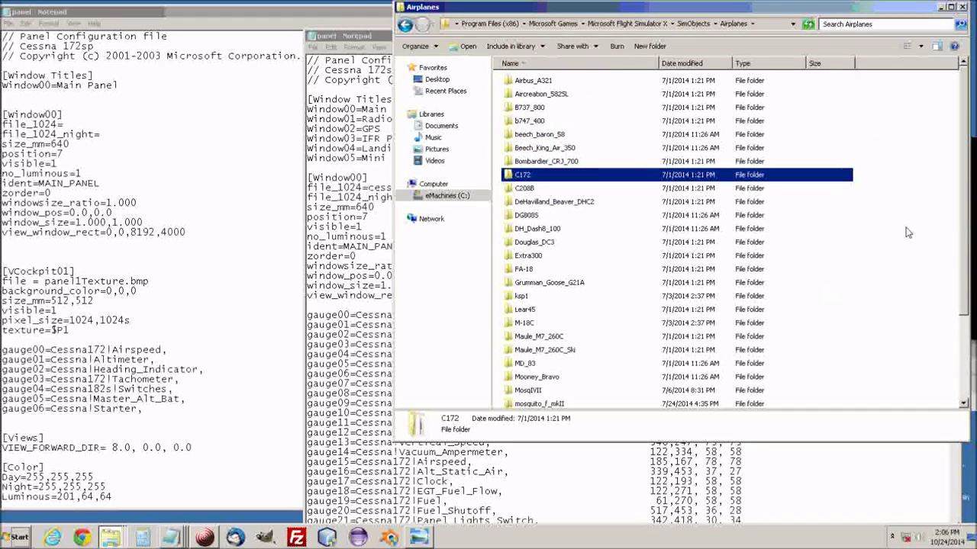
drag(963, 227, 963, 316)
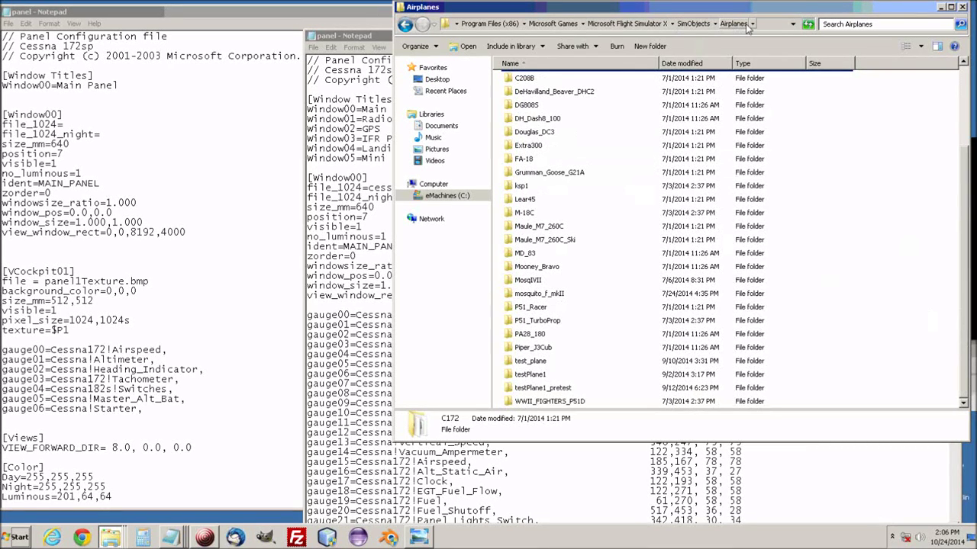
double_click(535, 376)
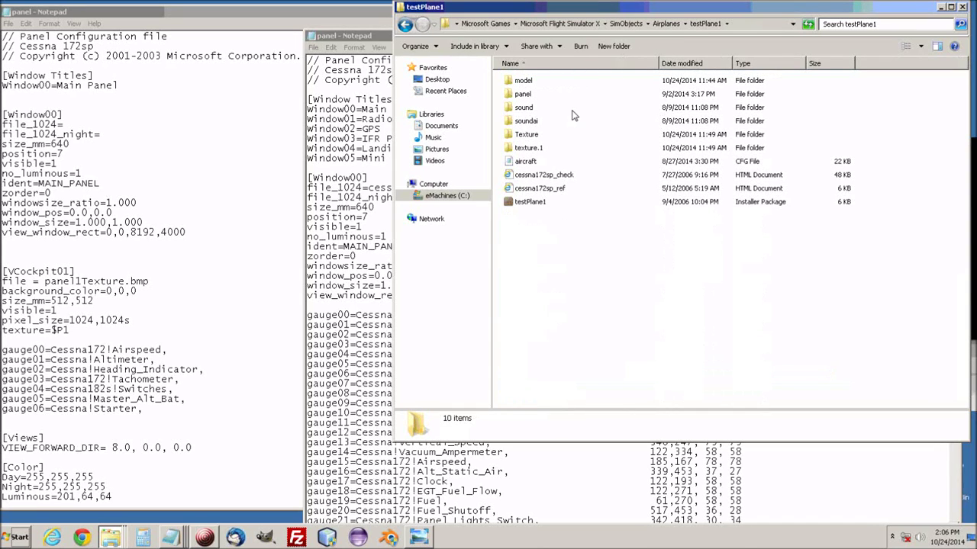
double_click(522, 94)
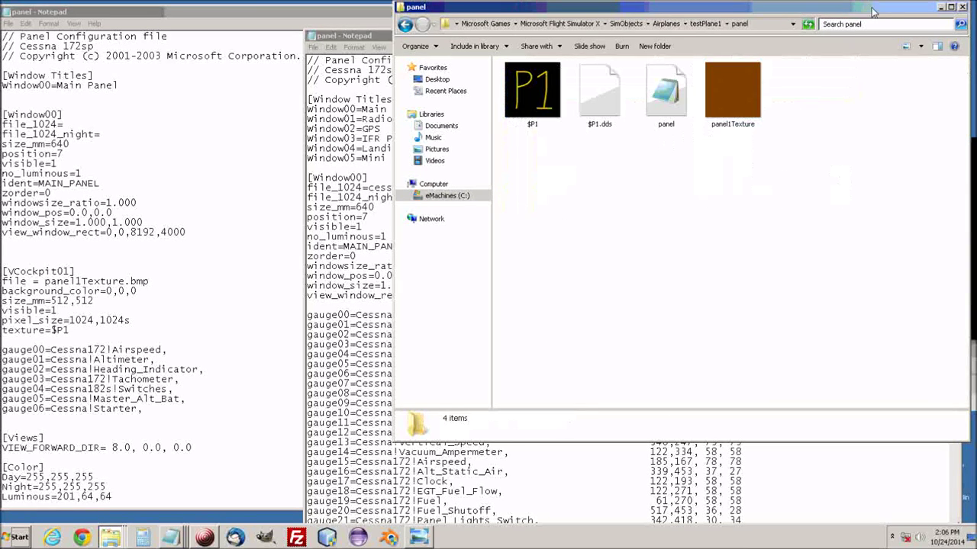
Step: Minimize the folder window and place the C172 panel configuration beside the testPlane1 one for comparison
drag(874, 11, 851, 52)
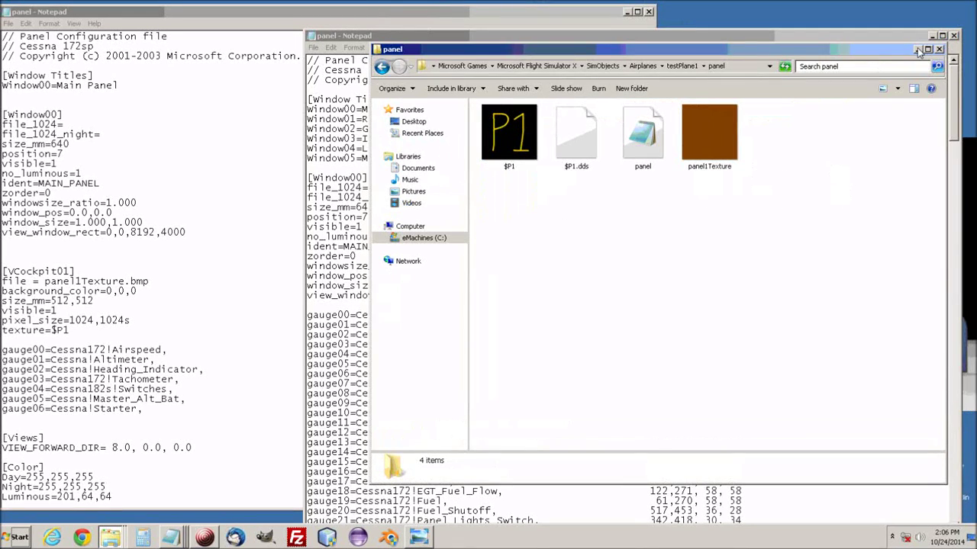
click(918, 49)
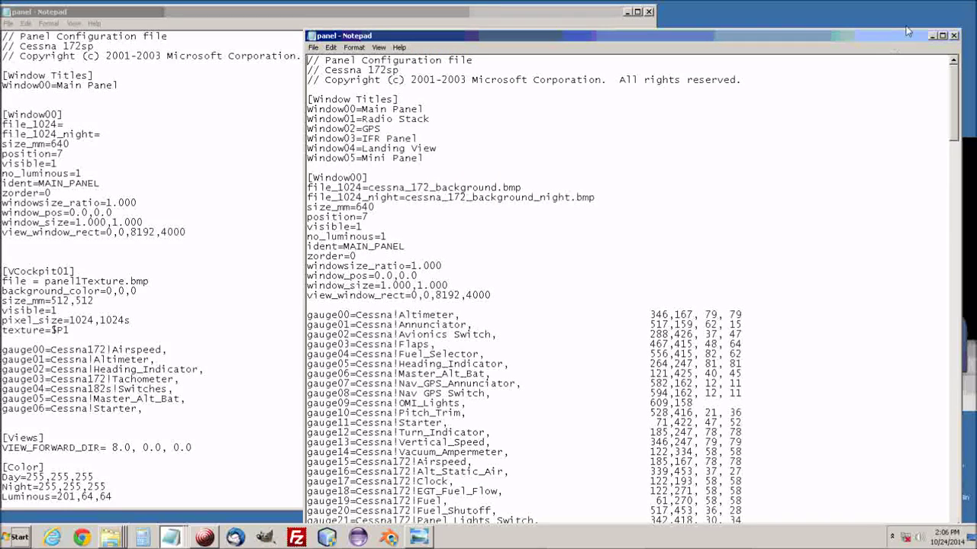
drag(909, 13, 910, 13)
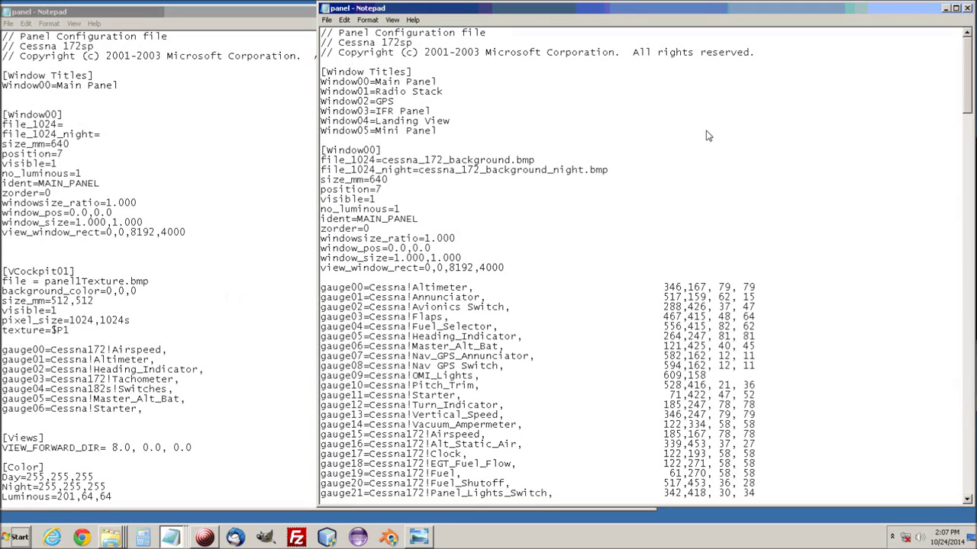
Step: Minimize the C172 configuration and arrange the testPlane1 panel configuration side by side with the panel_tutorial image
click(946, 9)
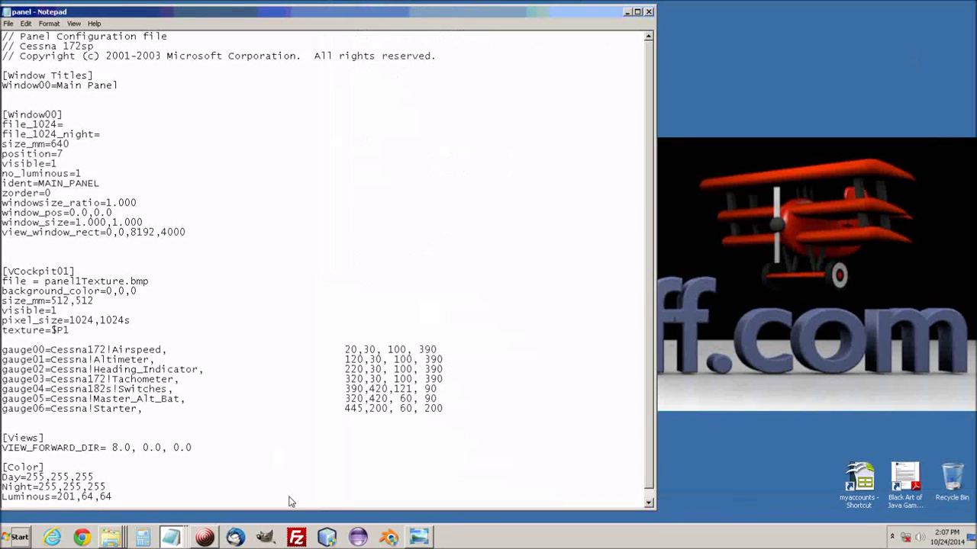
click(418, 538)
drag(357, 5, 755, 17)
click(376, 18)
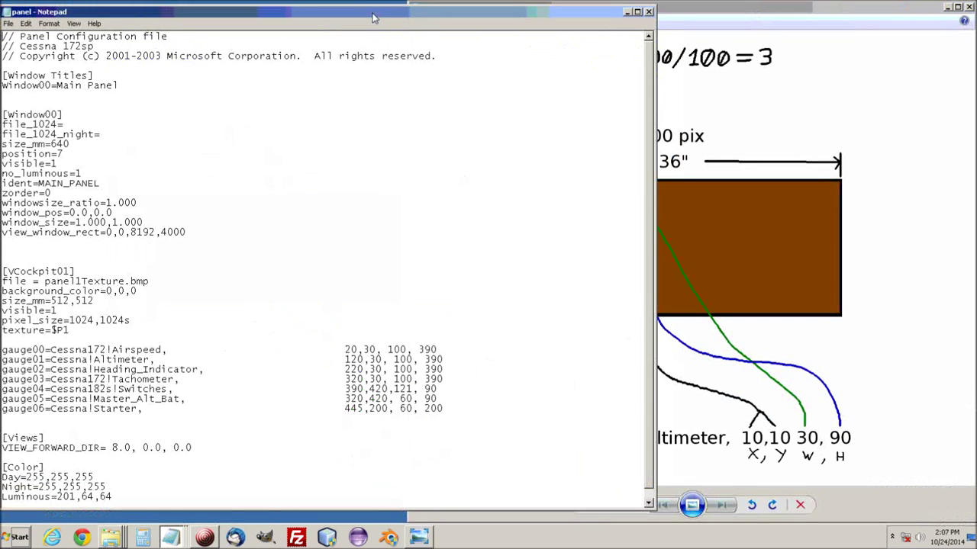
drag(658, 156, 402, 174)
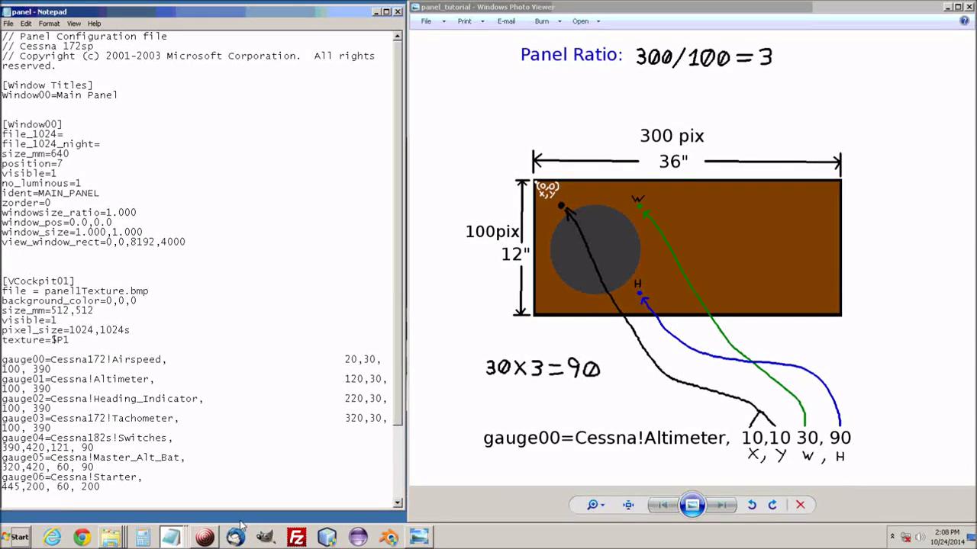
drag(239, 524, 241, 525)
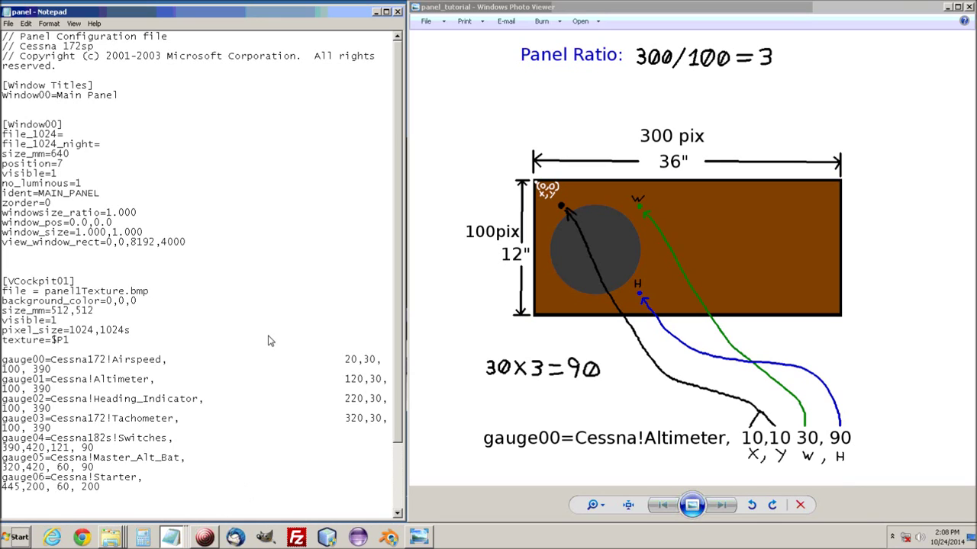
Step: Start Blender, reopen the recent file testPlane1_VC.blend, and select the P1 instrument panel object
click(389, 539)
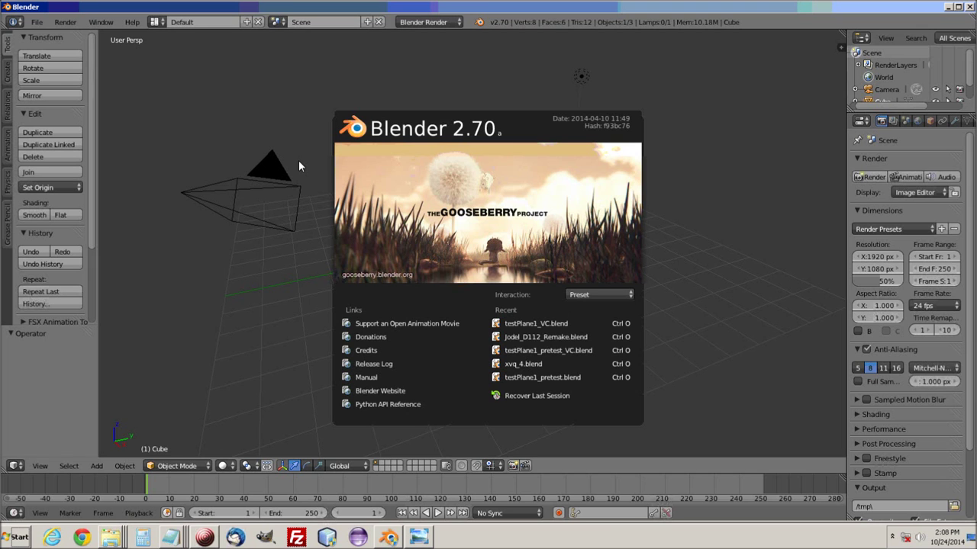
click(505, 328)
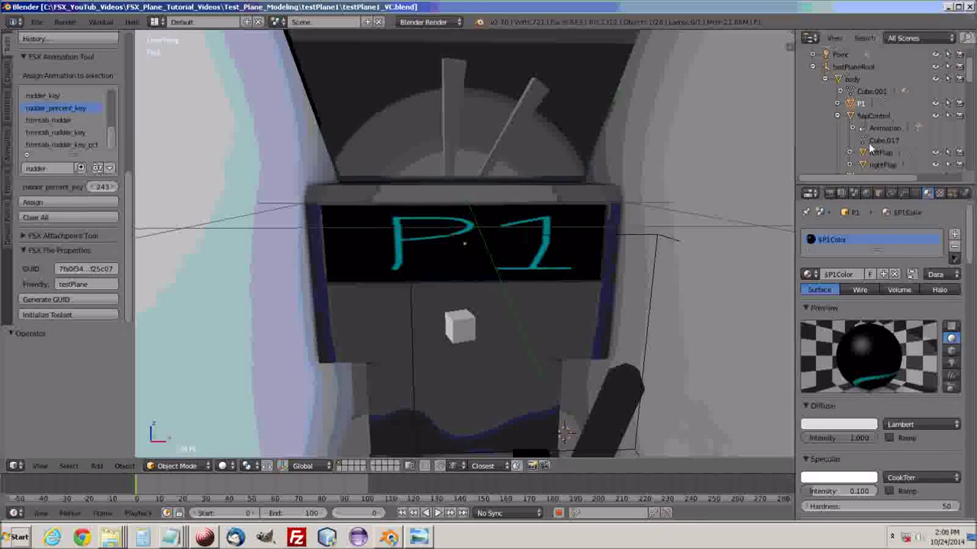
click(851, 104)
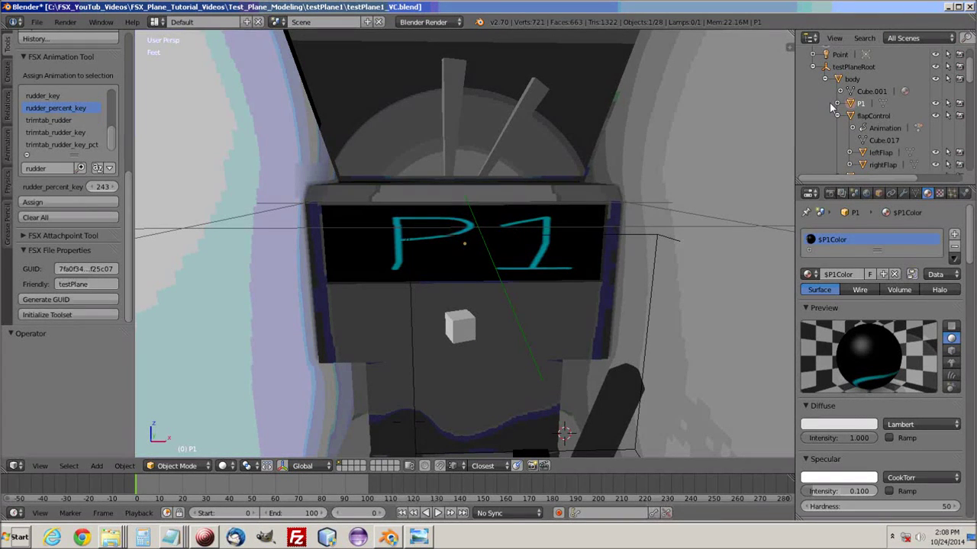
Step: Show the cockpit in wireframe around the P1 panel and display the 3D view's properties sidebar
key(z)
drag(416, 267, 414, 251)
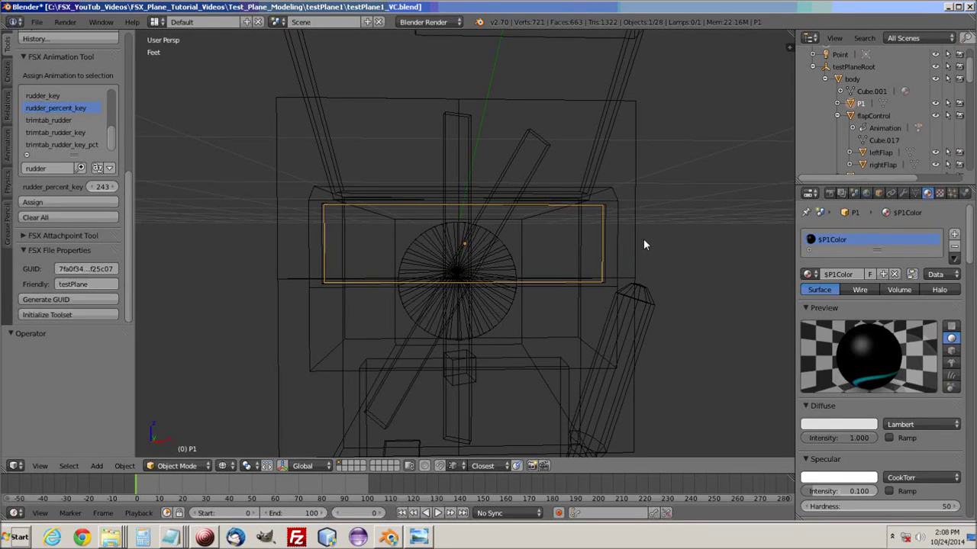
key(n)
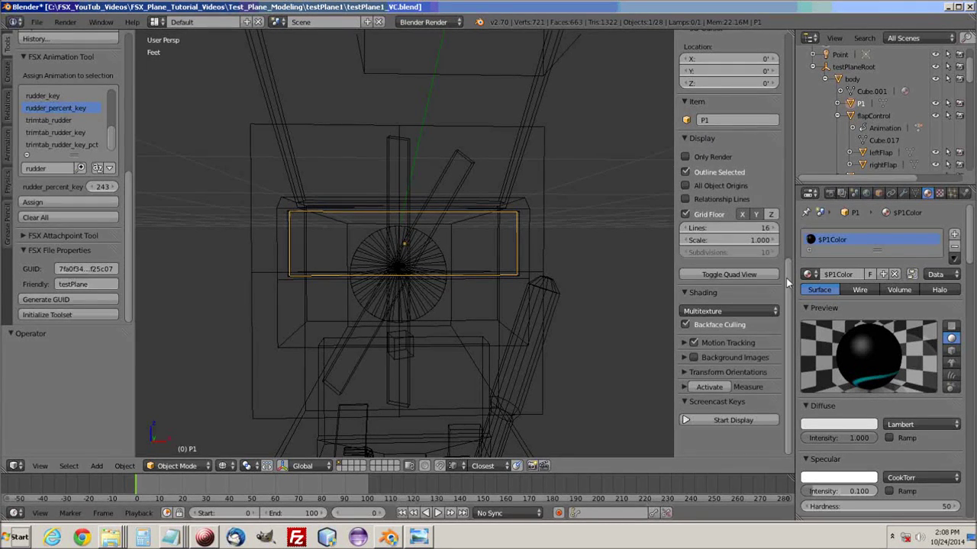
Step: Check the P1 panel's dimensions in the 3D view's properties sidebar and quit Blender without saving
drag(786, 278, 781, 67)
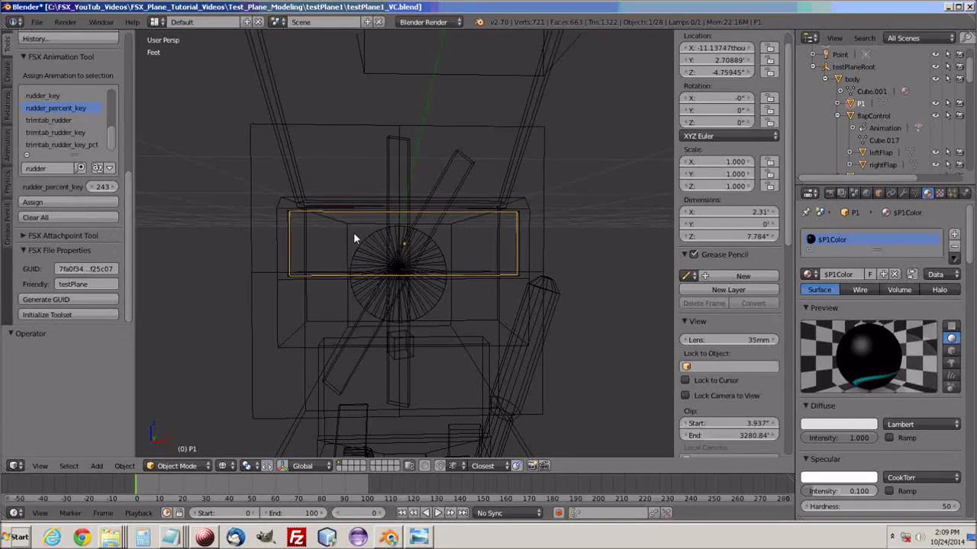
click(970, 9)
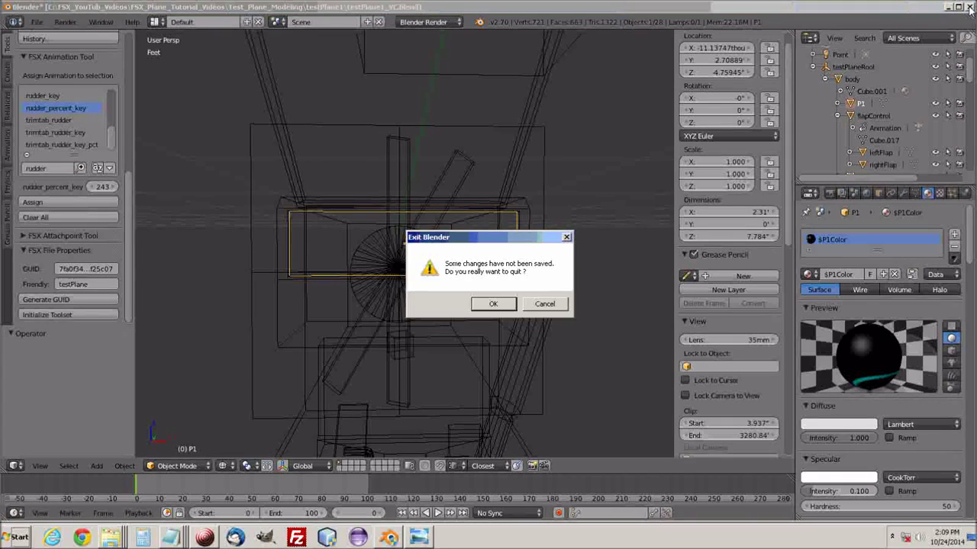
click(490, 305)
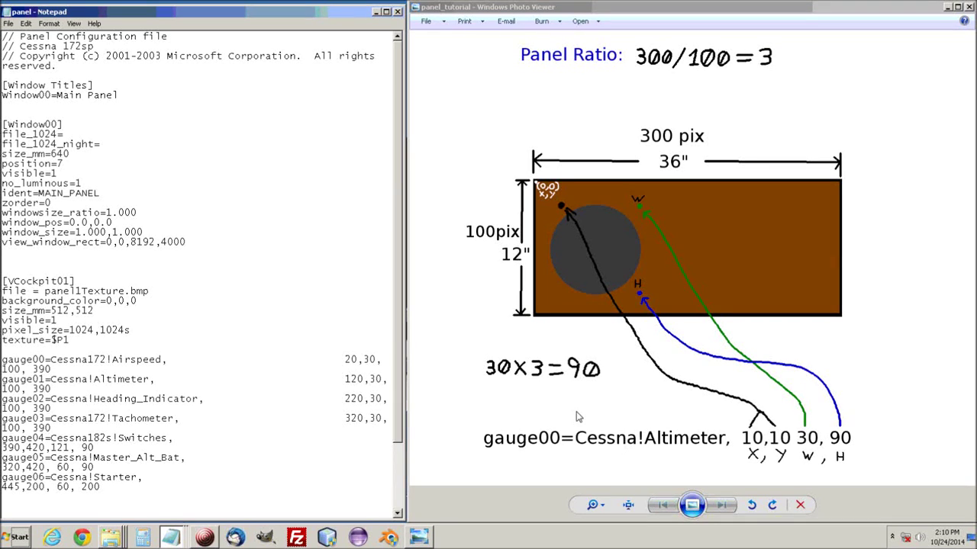
Step: Widen the testPlane1 panel configuration window just enough that each gauge entry fits on a single line
scroll(561, 421, down, 1)
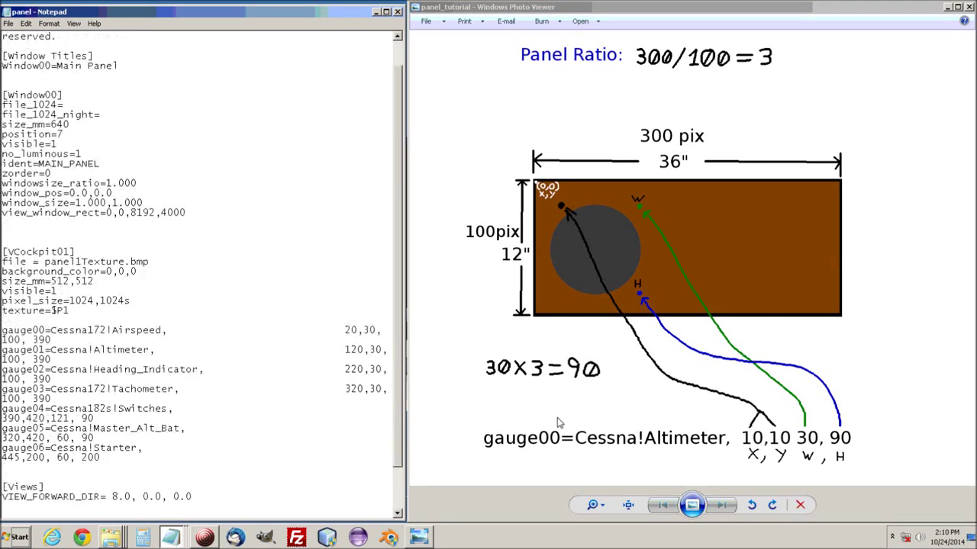
scroll(557, 423, up, 1)
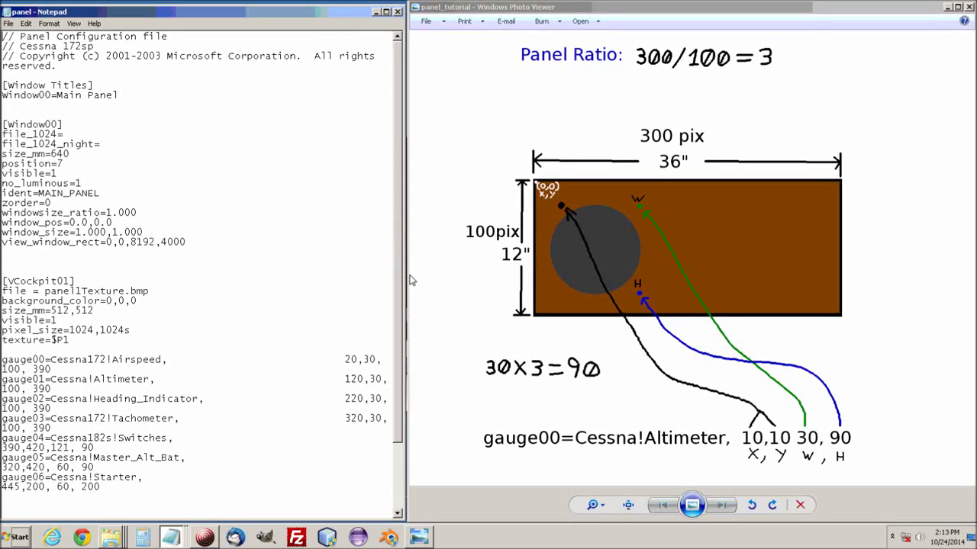
drag(544, 273, 544, 273)
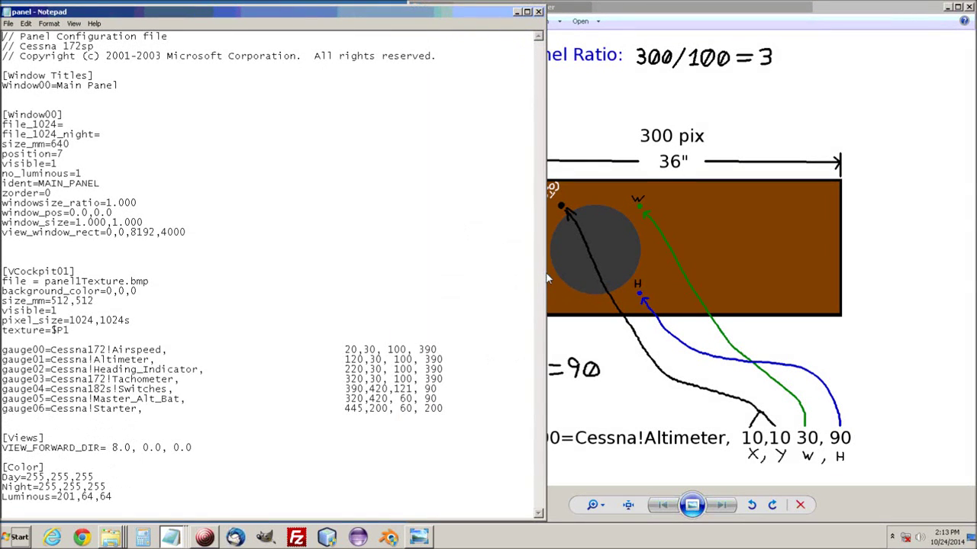
drag(469, 288, 468, 289)
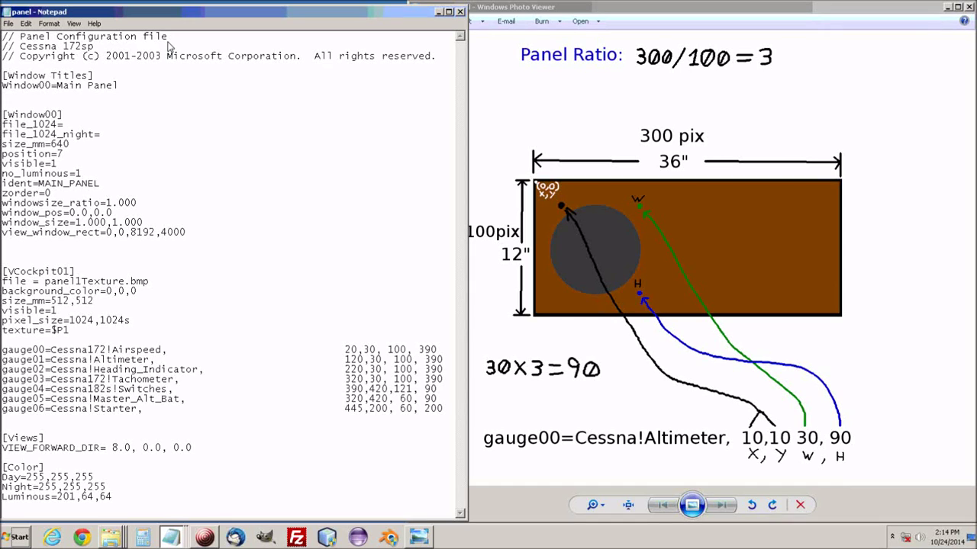
Step: Save and close the panel configuration file, and minimize the panel_tutorial image
click(9, 23)
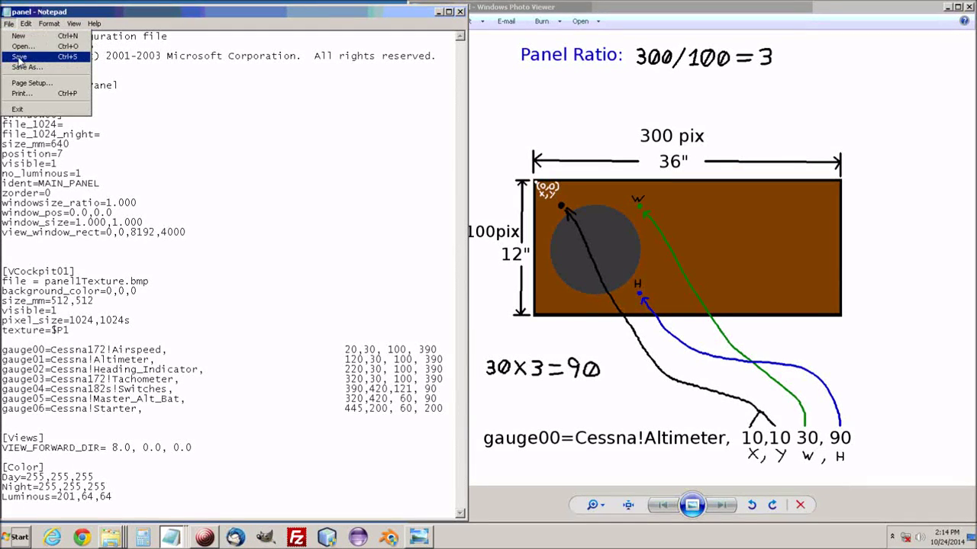
click(20, 58)
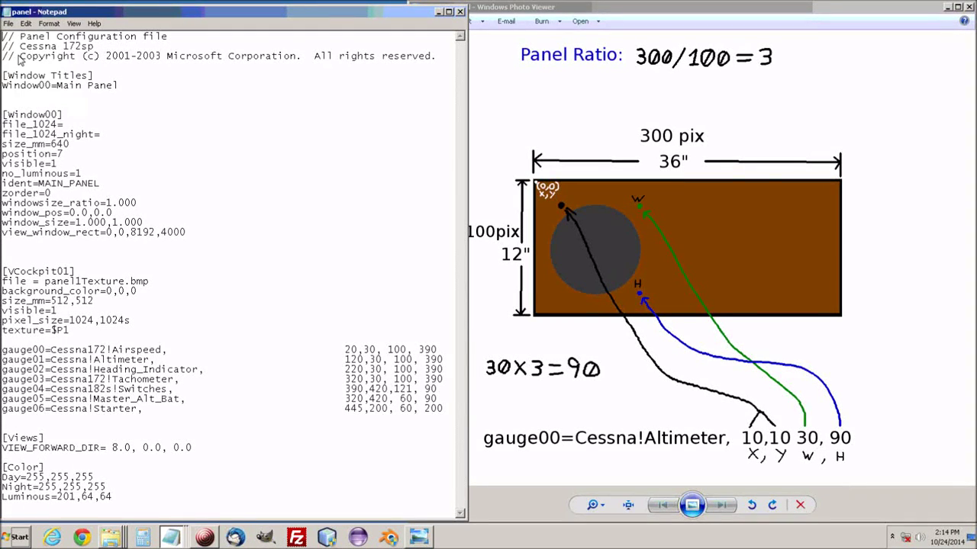
click(460, 12)
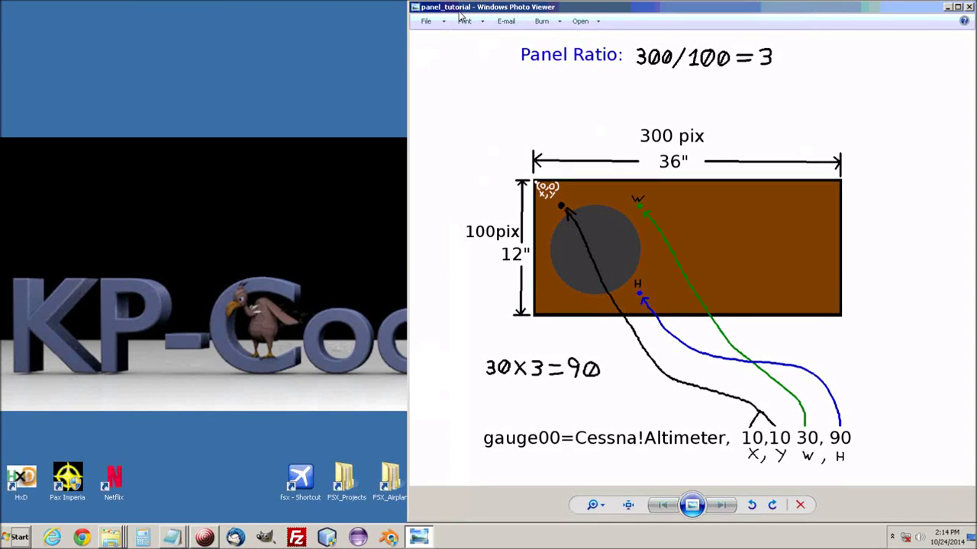
click(947, 7)
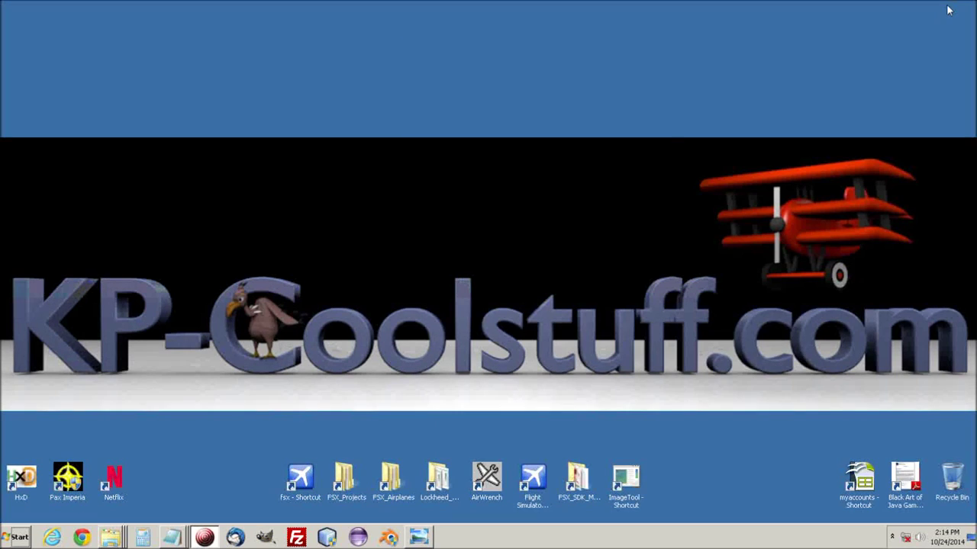
Step: Start Flight Simulator X and select the kp1001 Test Plane as the free flight aircraft
click(301, 478)
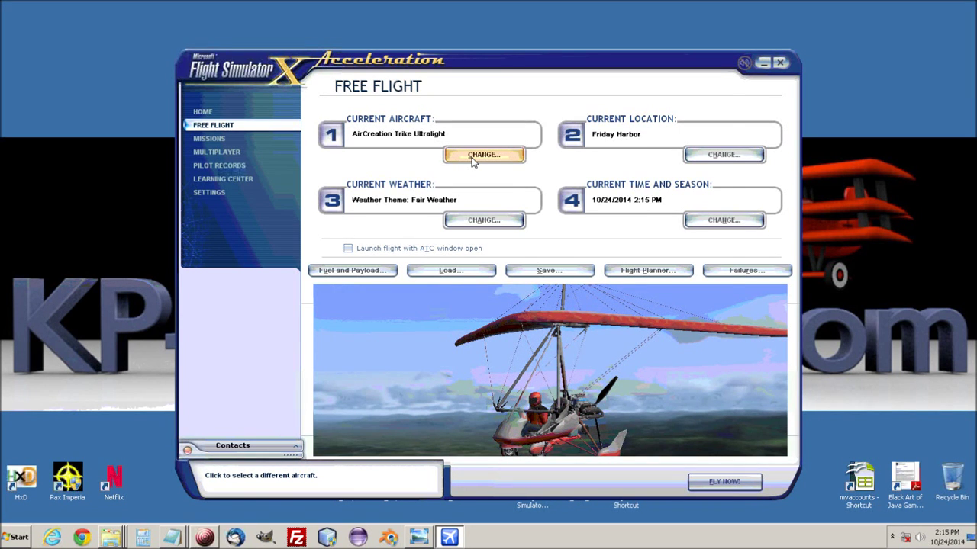
click(484, 155)
drag(715, 179, 709, 306)
click(568, 263)
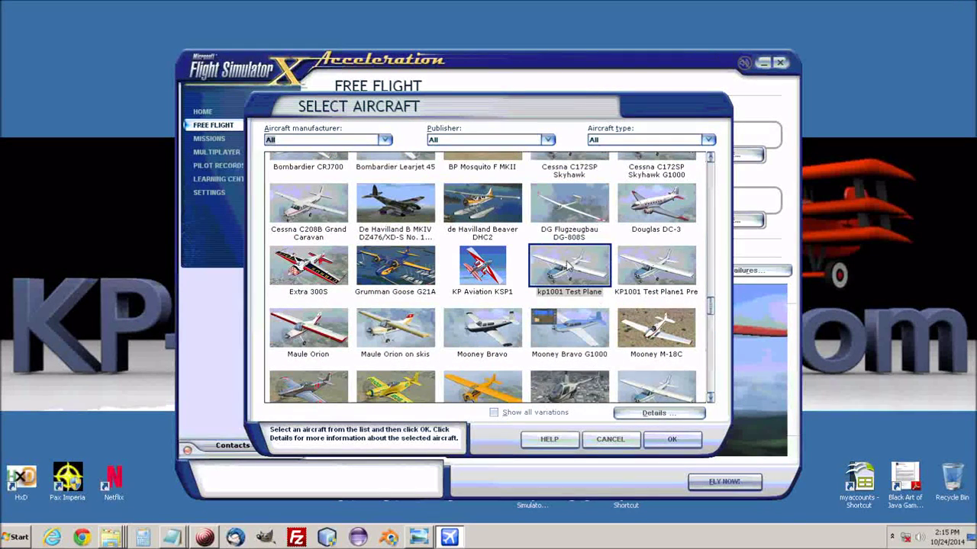
click(676, 438)
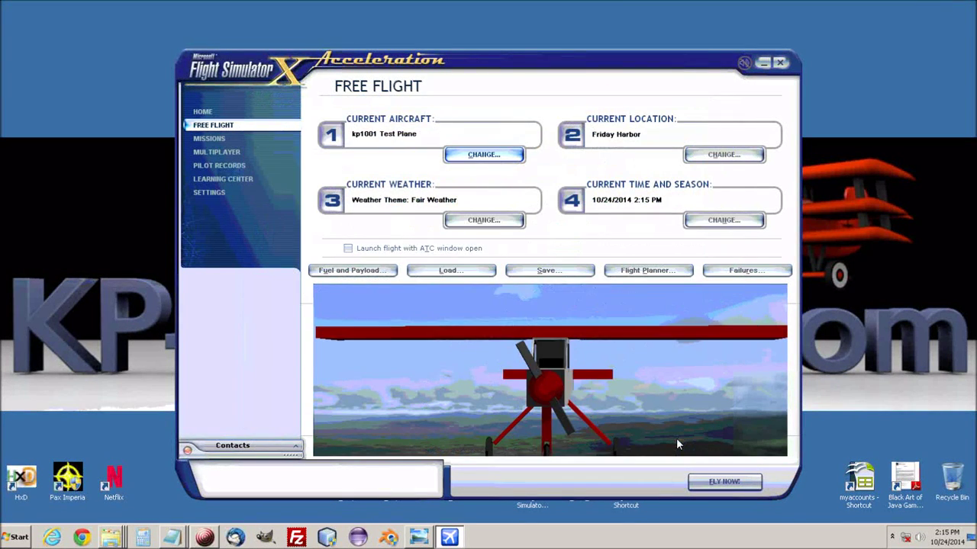
Step: Search the airports by name for "kp" and set the flight's location to KP1011
click(724, 155)
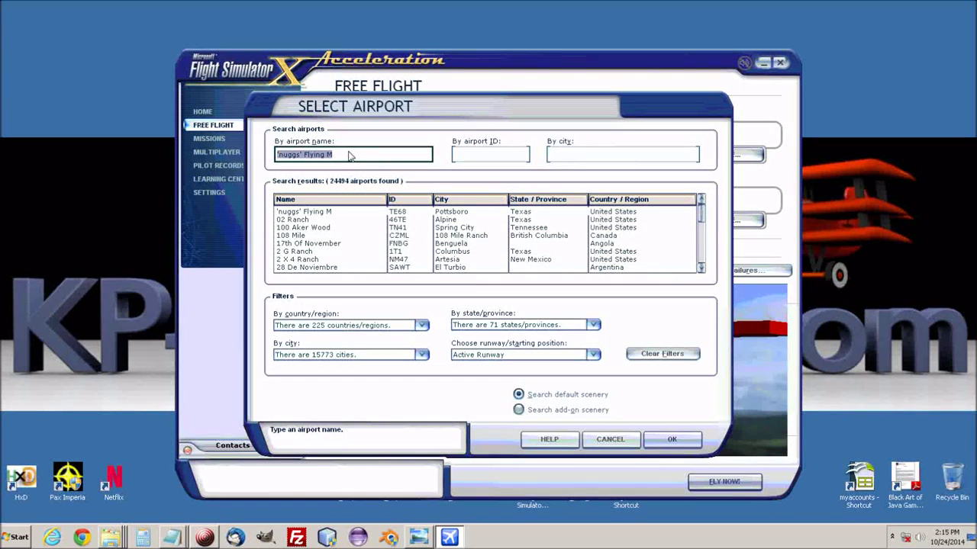
text(kp)
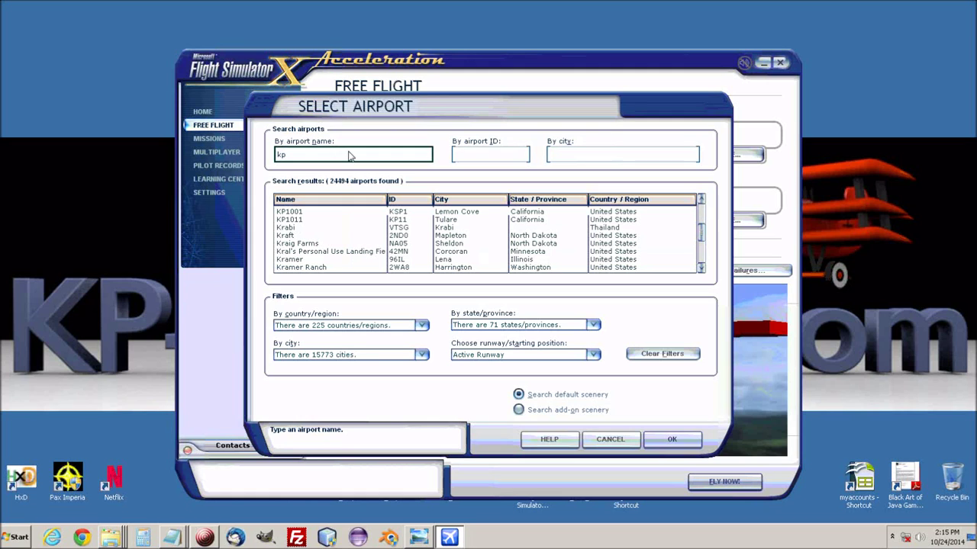
click(307, 220)
click(667, 438)
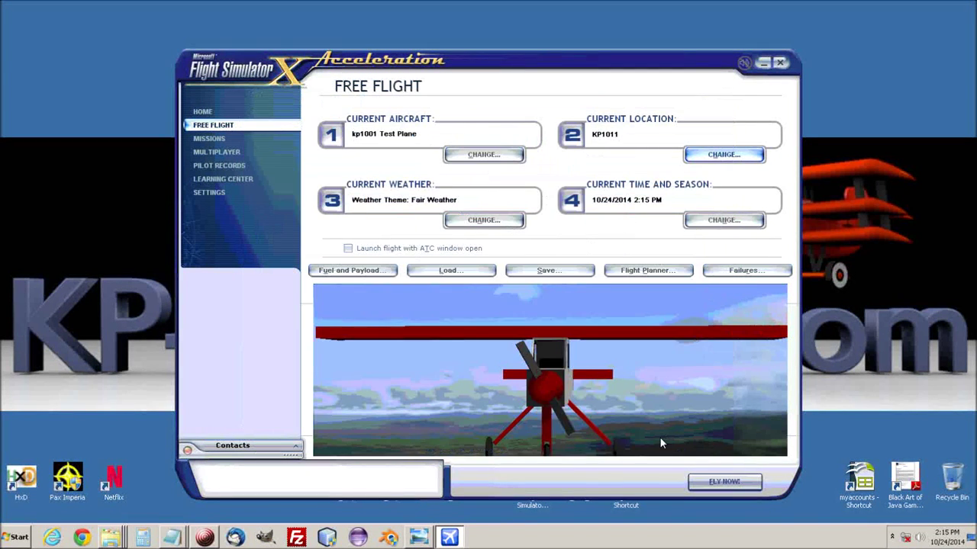
Step: Set the flight's weather theme to Clear skies
click(485, 221)
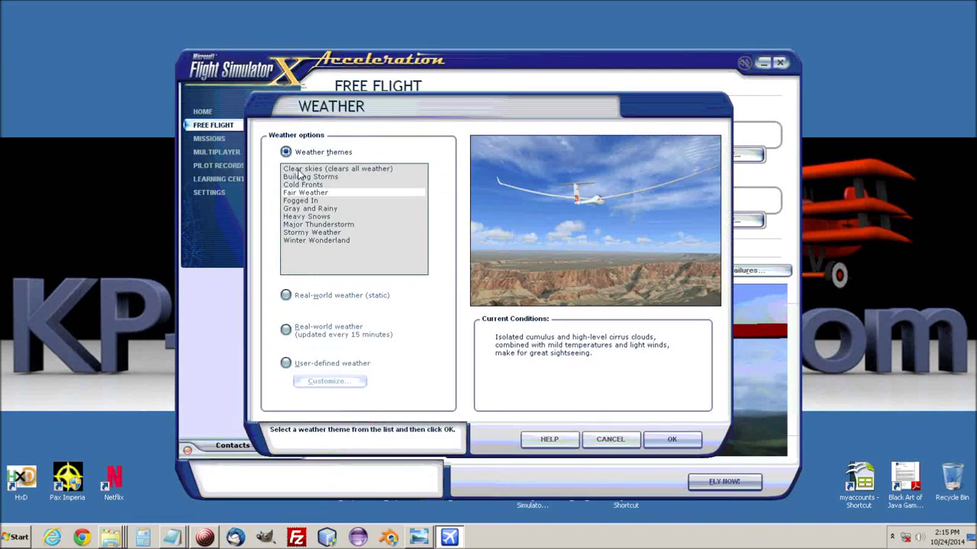
click(328, 170)
click(666, 437)
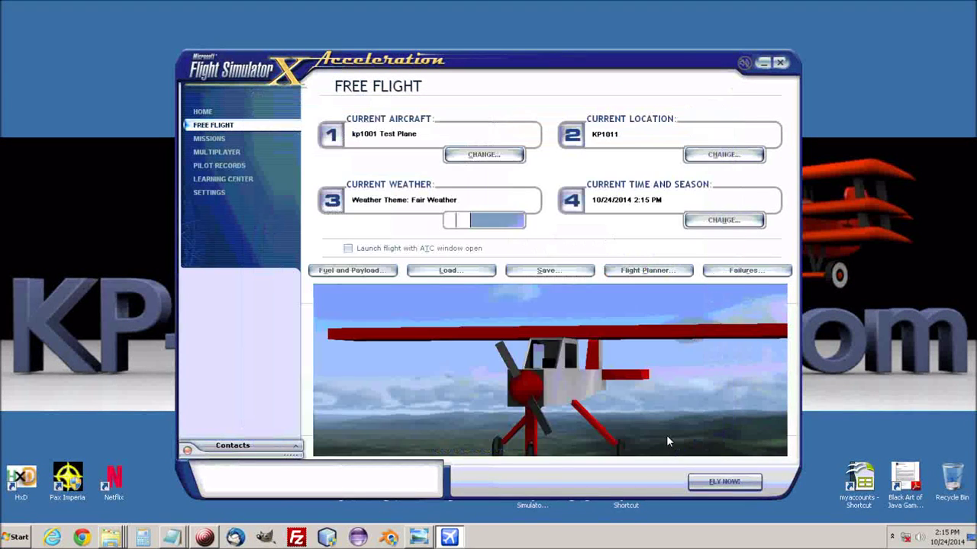
Step: Start the flight and inspect the gauges in the virtual cockpit, switching briefly to the 2D cockpit view
click(722, 481)
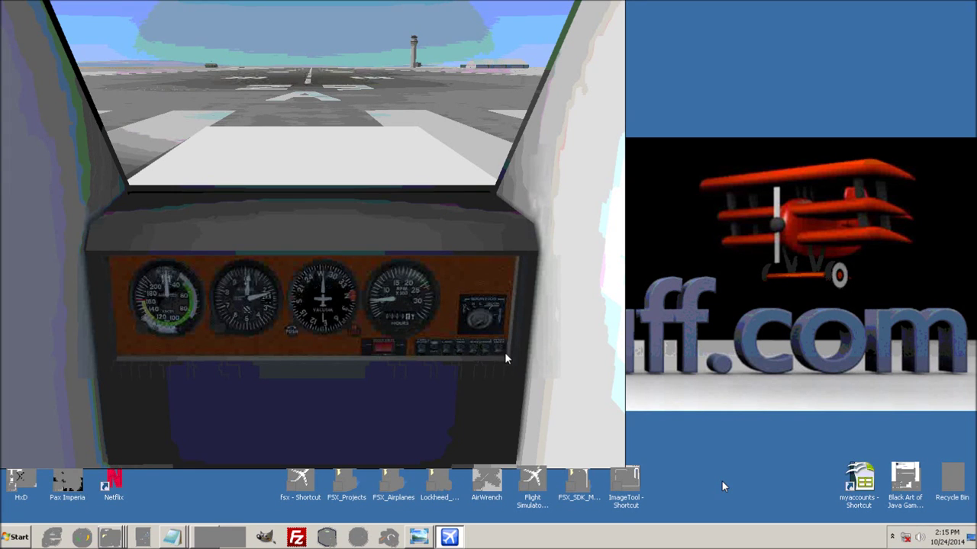
key(F10)
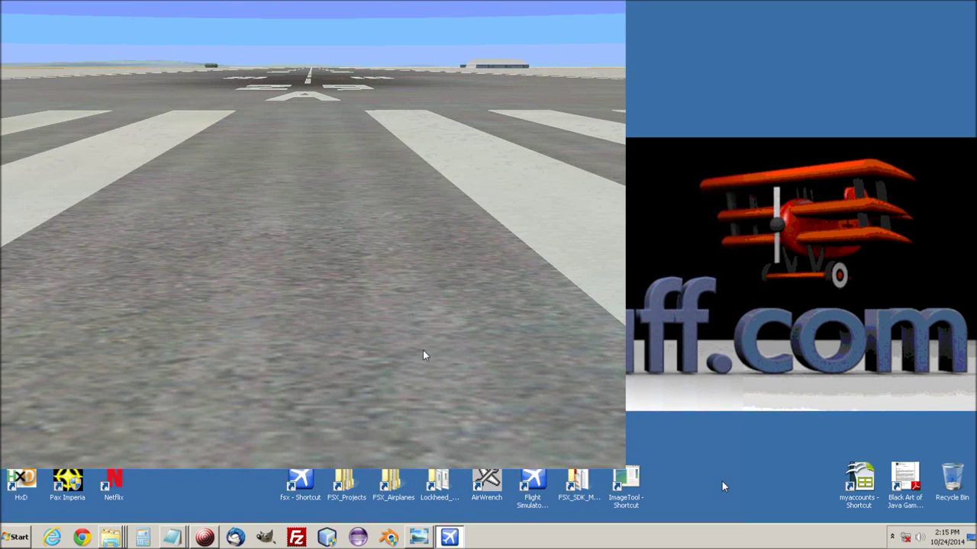
key(F9)
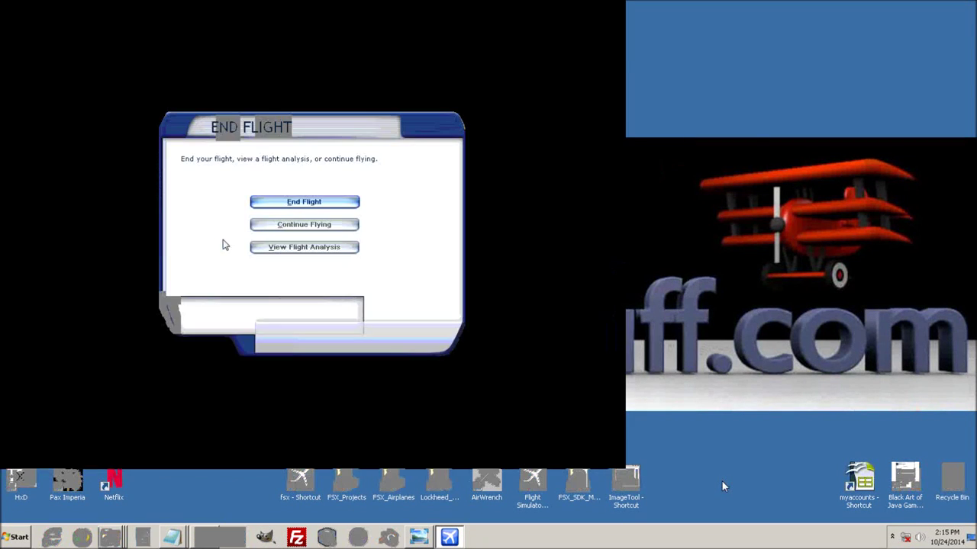
Step: End the flight and exit Flight Simulator
click(297, 203)
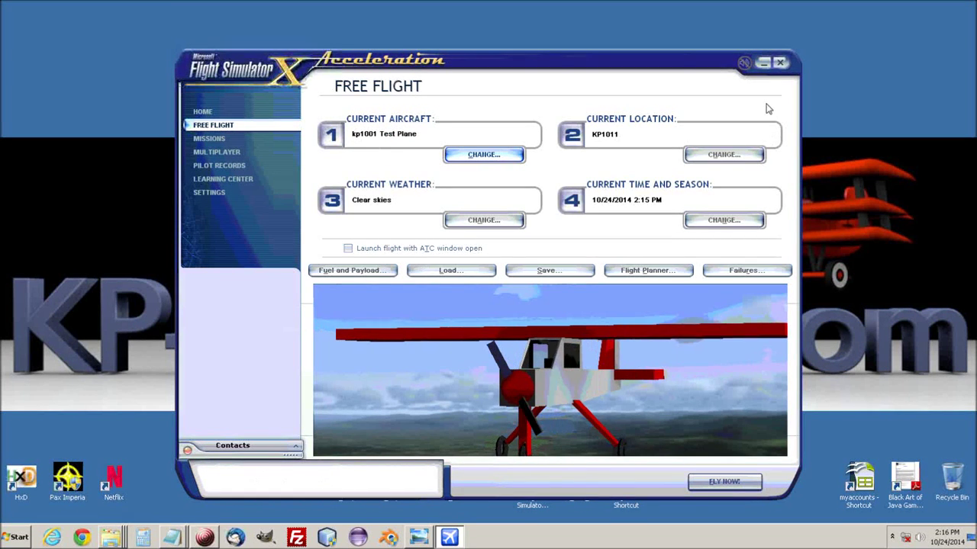
click(779, 63)
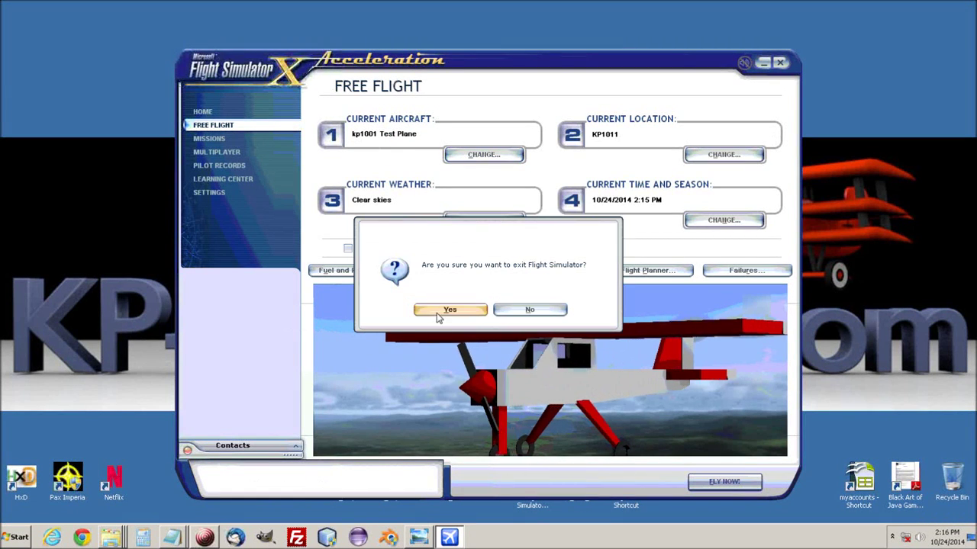
click(442, 310)
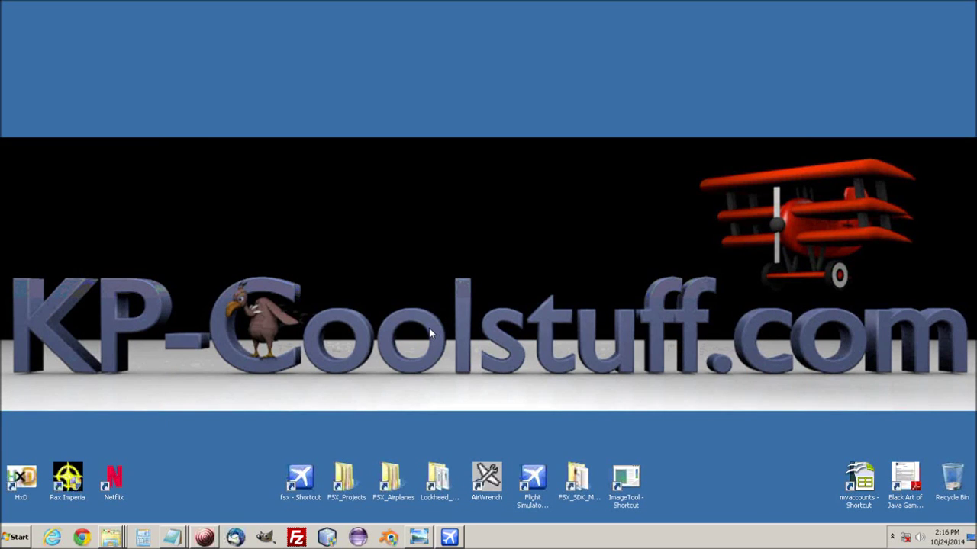